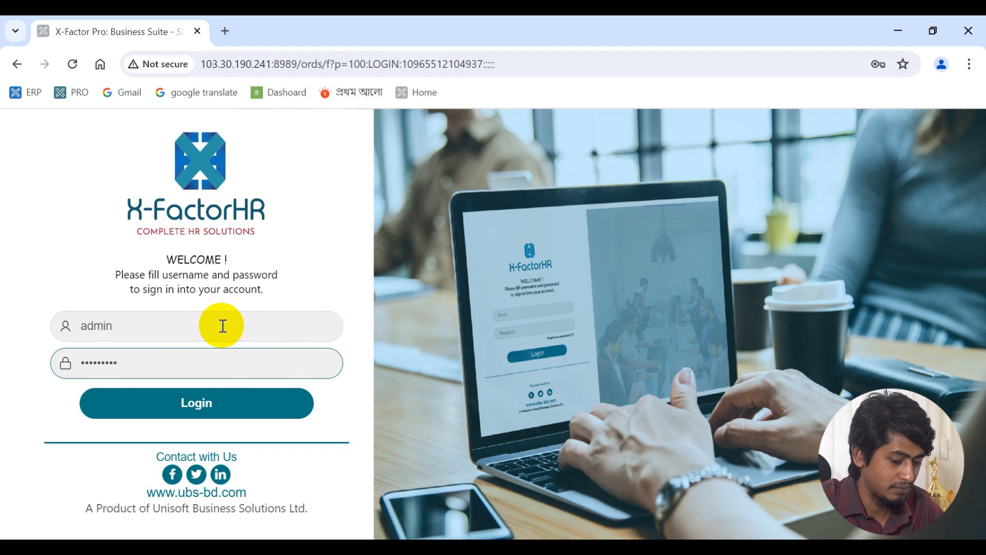
- Submit the administrator login to reach the Home page with the HR solutions banner
key("Return")
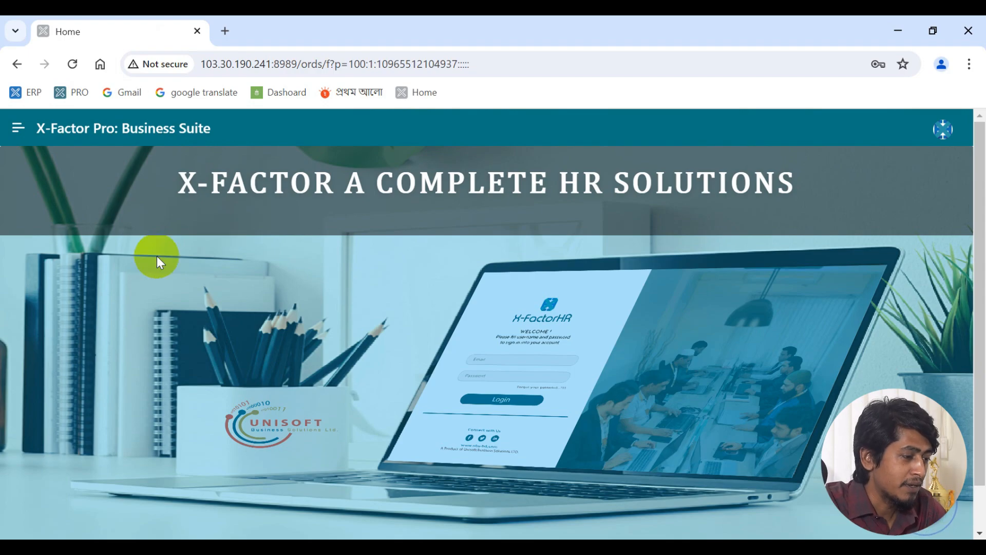
- Open the module list and point out Apps Box, Human Resource and Dashboard
left_click(12, 128)
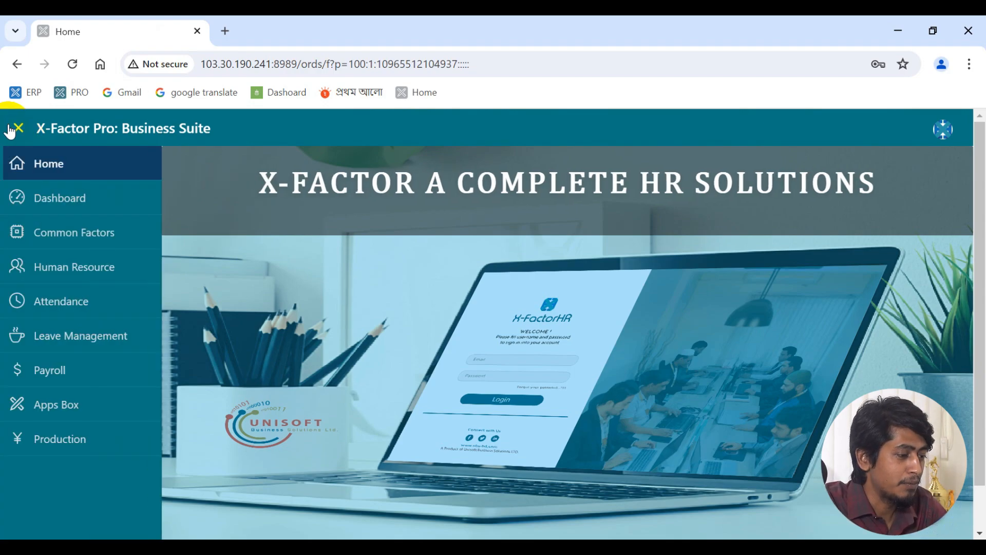
left_click(71, 417)
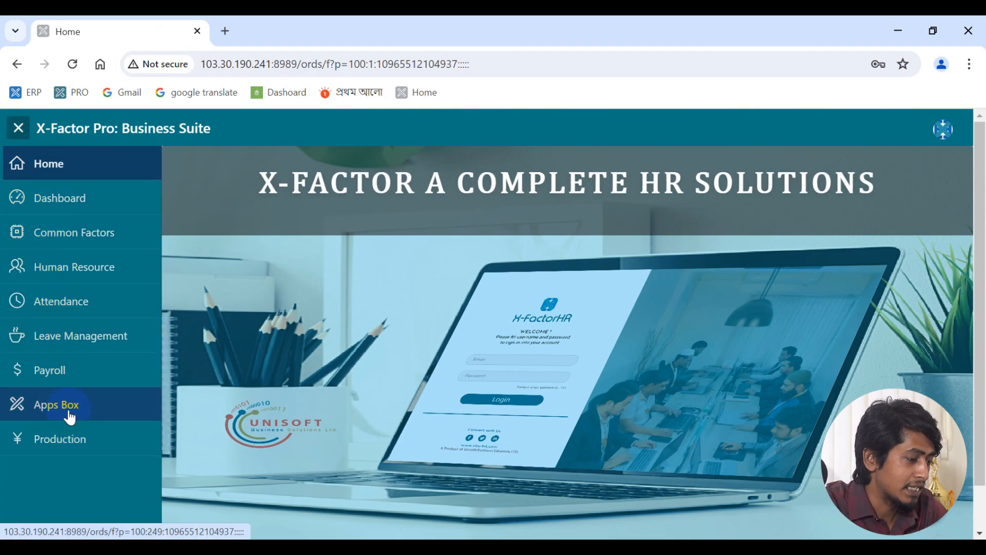
left_click(162, 271)
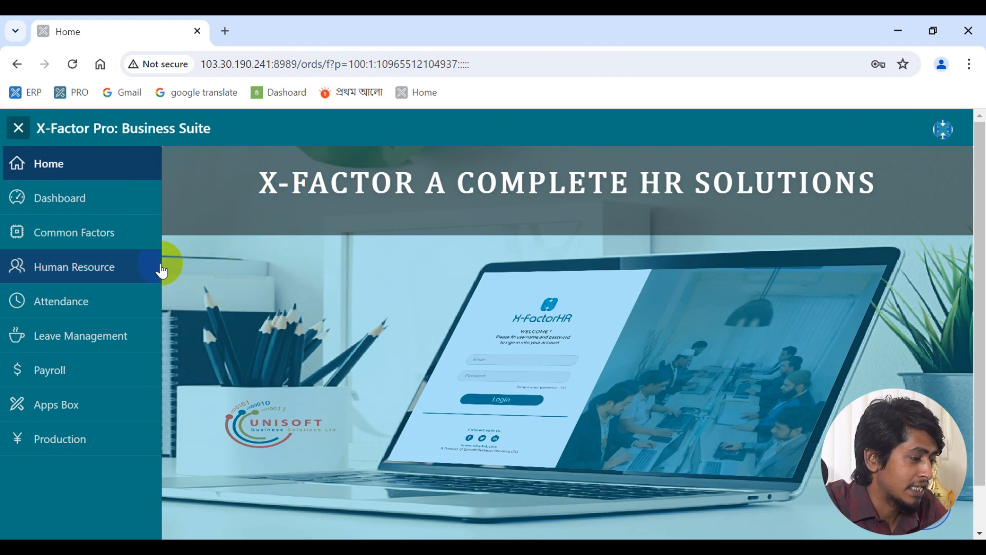
left_click(138, 214)
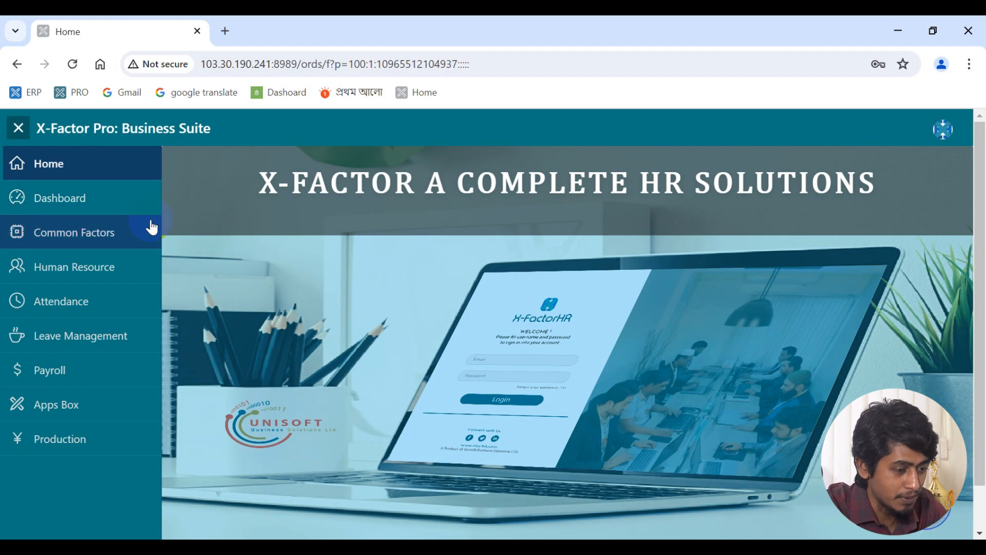
- Show and close the administrator profile options, then reopen the module list
left_click(944, 130)
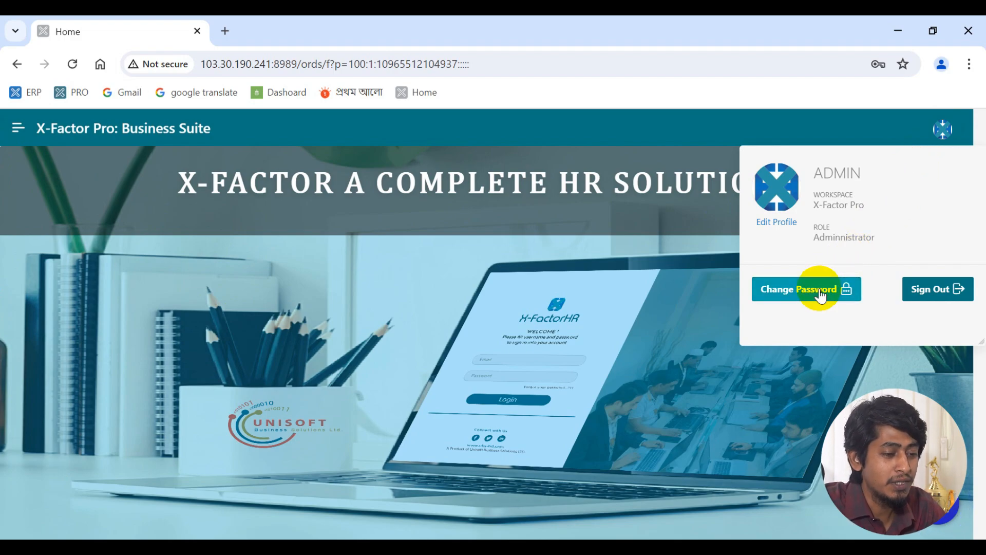
left_click(109, 216)
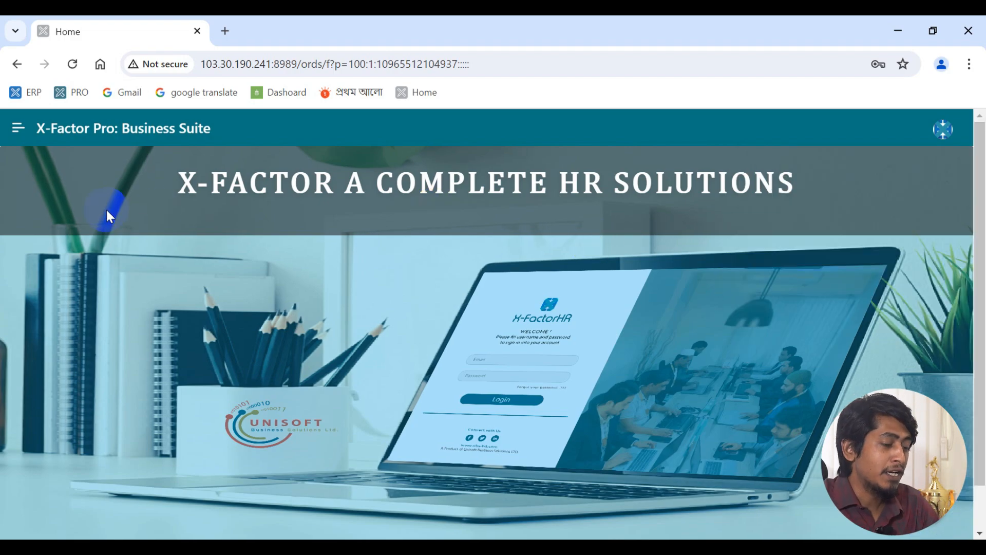
left_click(19, 138)
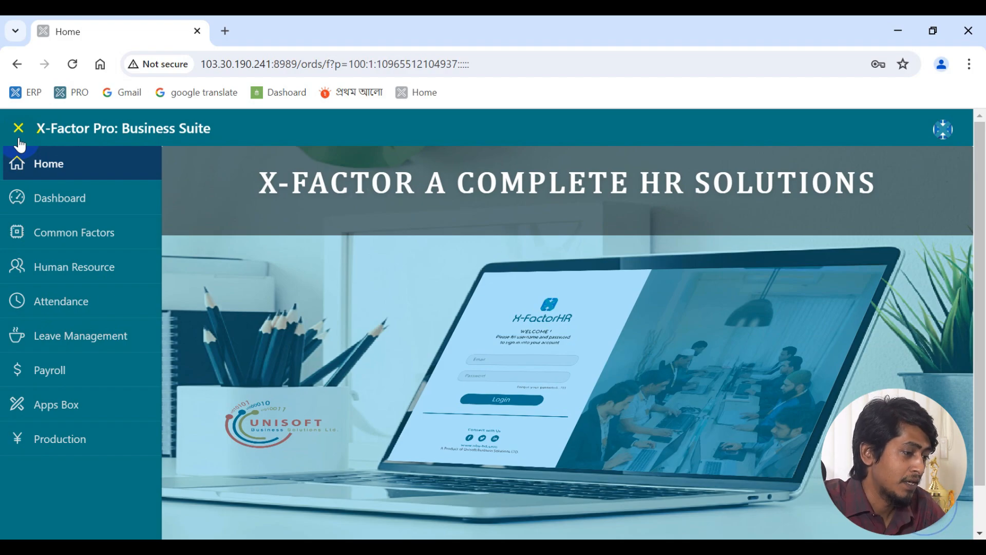
- Open the Dashboard and point out 0 new recruits, 0 resignations, 3637 present and 114 late
left_click(67, 206)
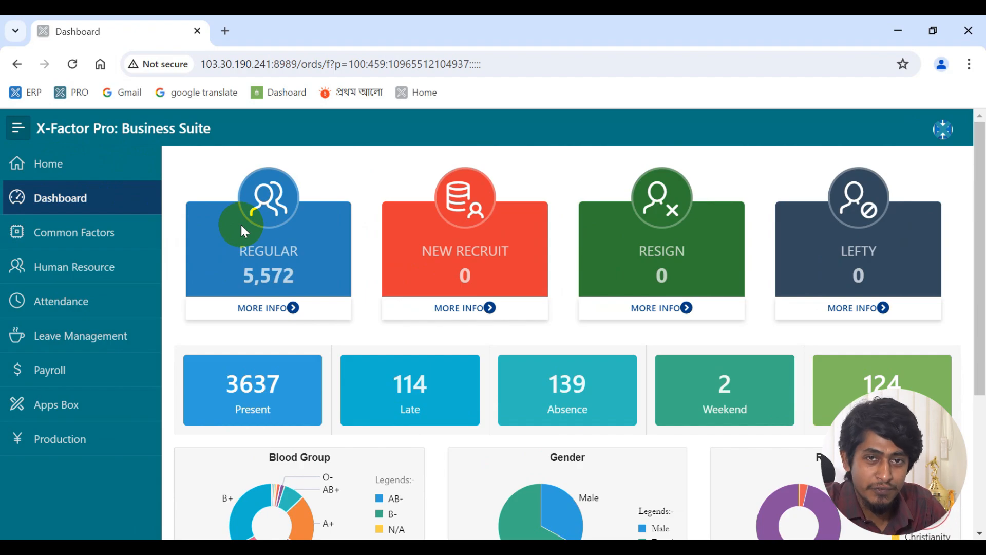
left_click(470, 263)
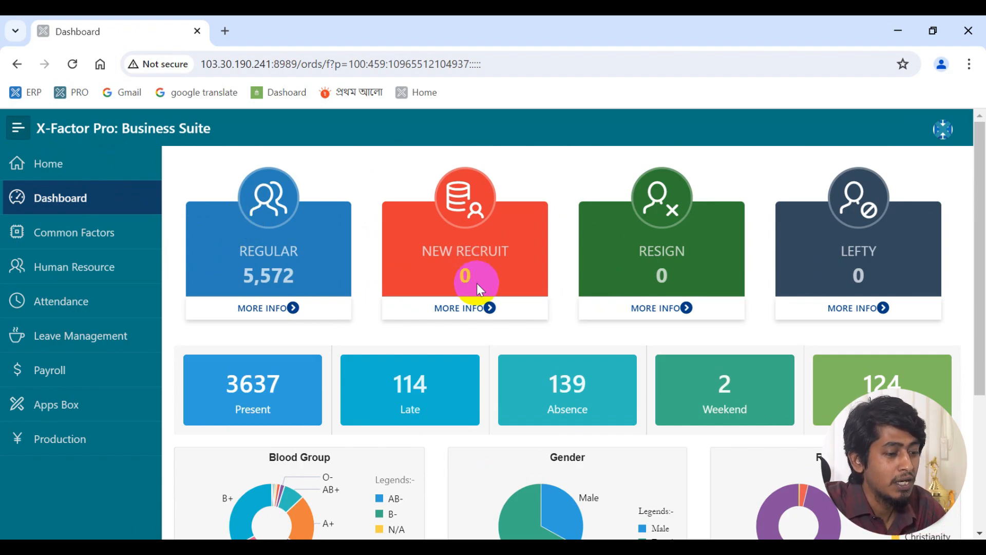
left_click(620, 280)
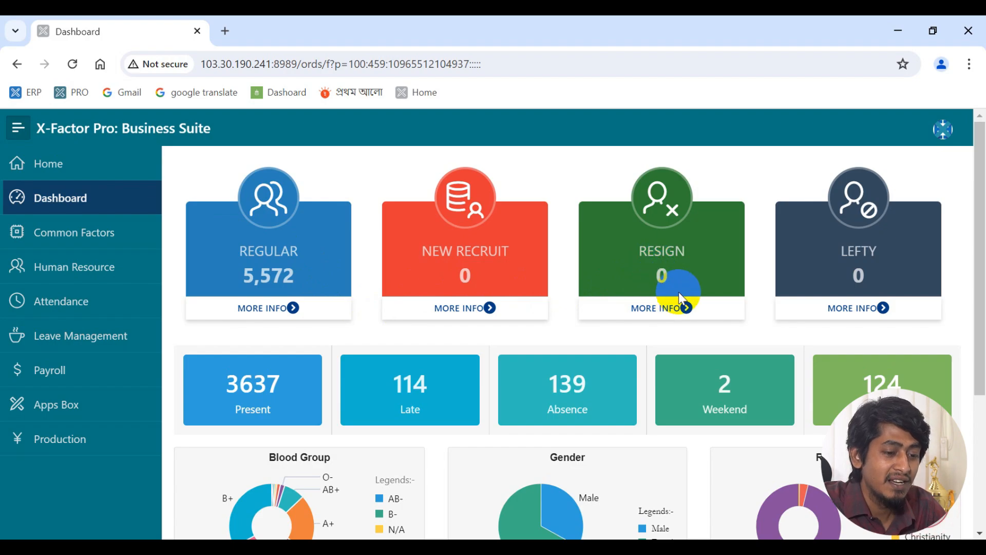
left_click(314, 398)
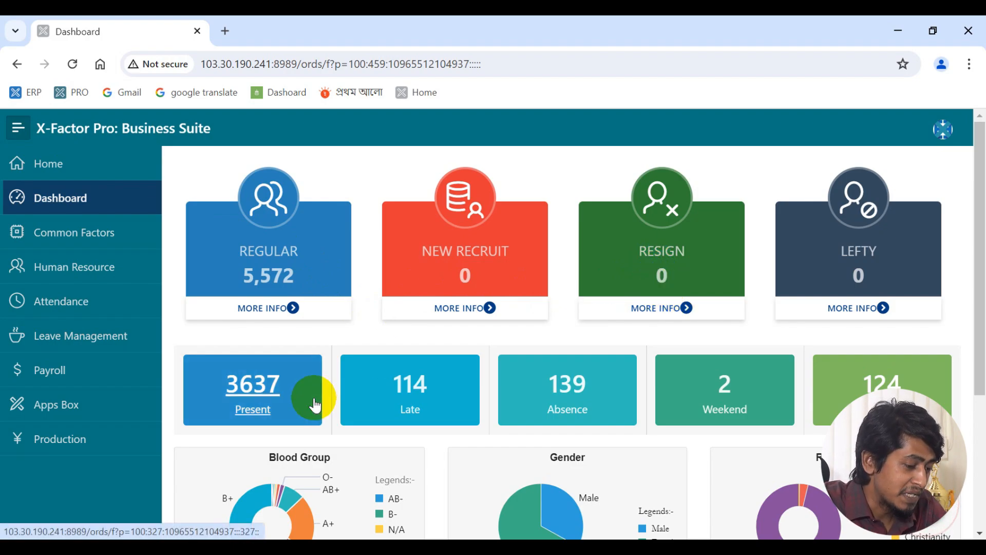
left_click(402, 415)
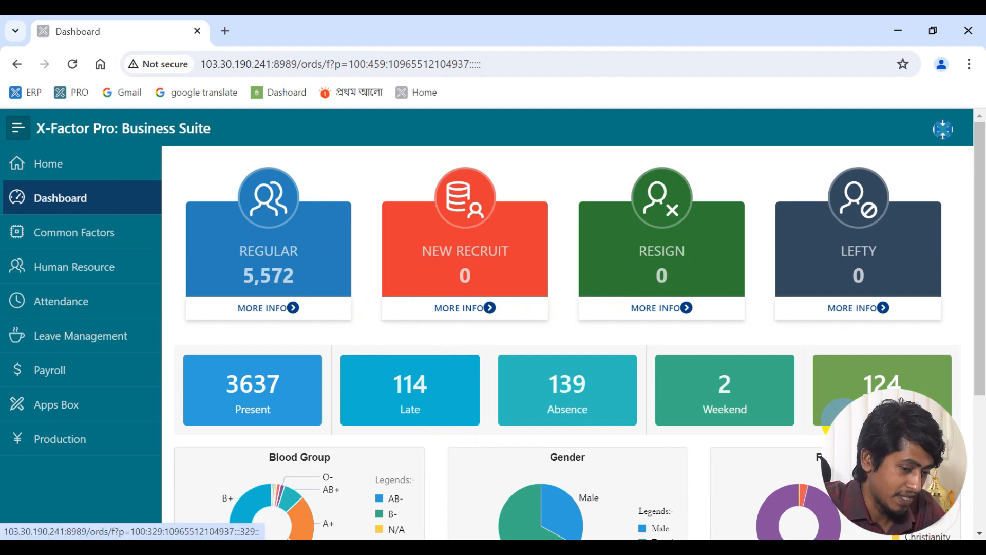
- Scroll through the Dashboard's gender and religion charts
scroll(739, 341, "down", 1)
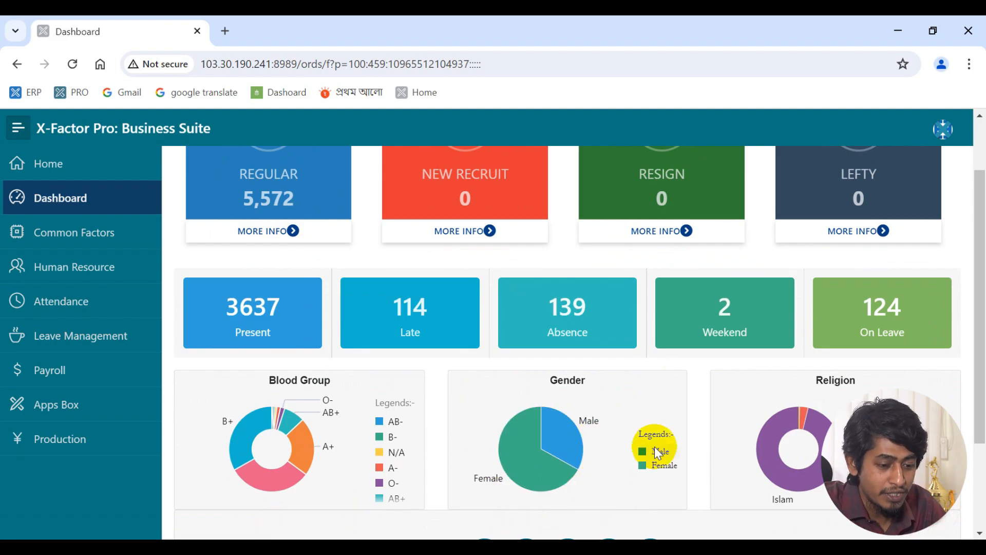
scroll(779, 411, "down", 3)
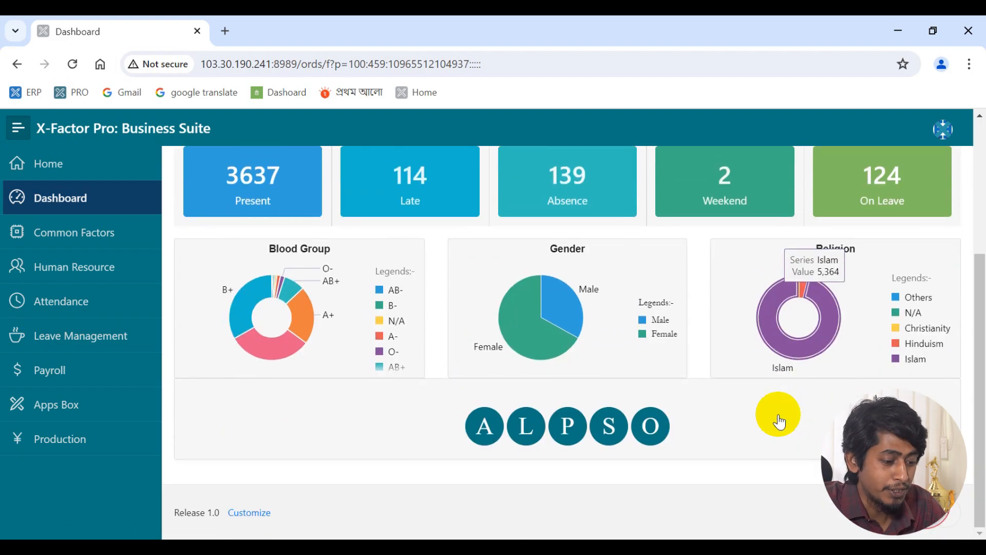
scroll(338, 282, "up", 4)
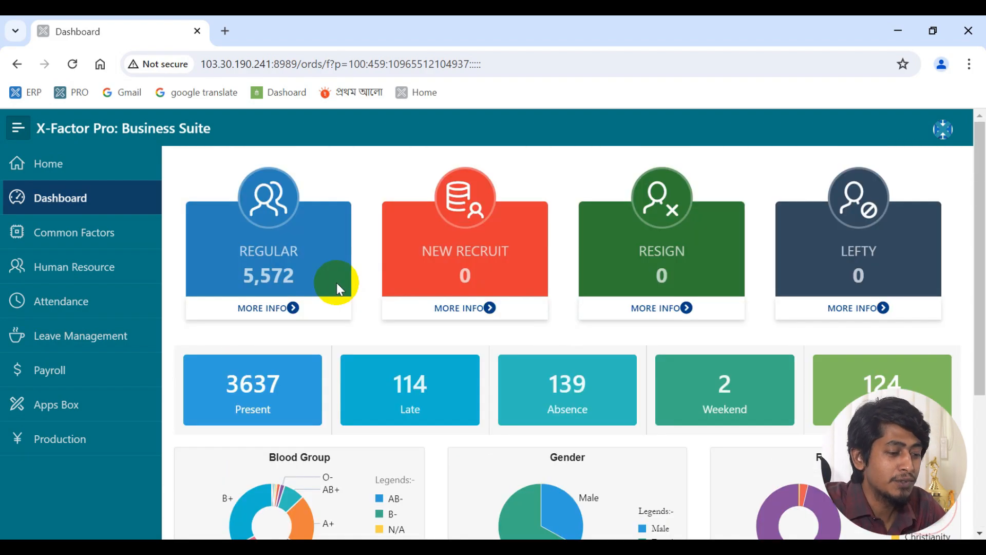
- Scan the Regular employees list in a new tab, close it, and scroll the Dashboard to the absent and leave counts
middle_click(258, 308)
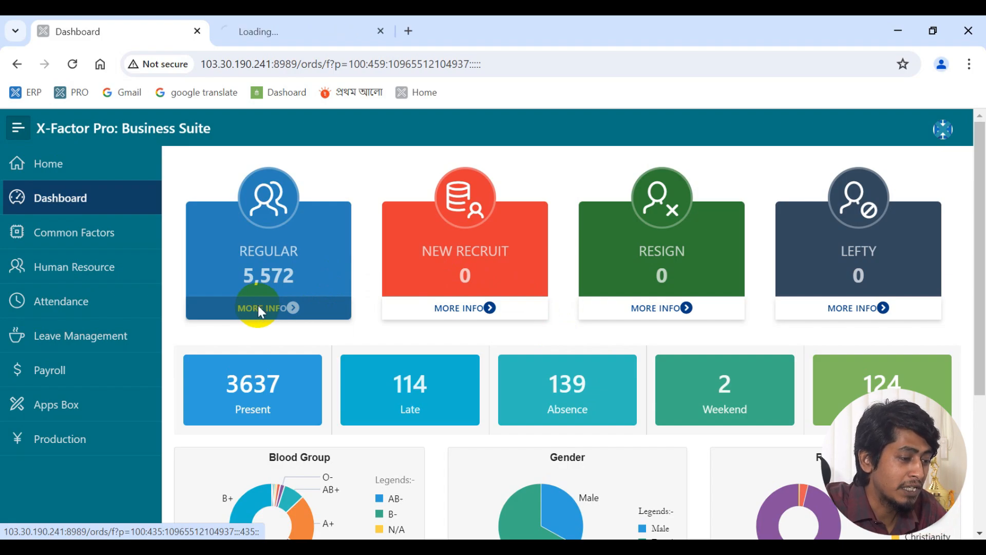
left_click(285, 21)
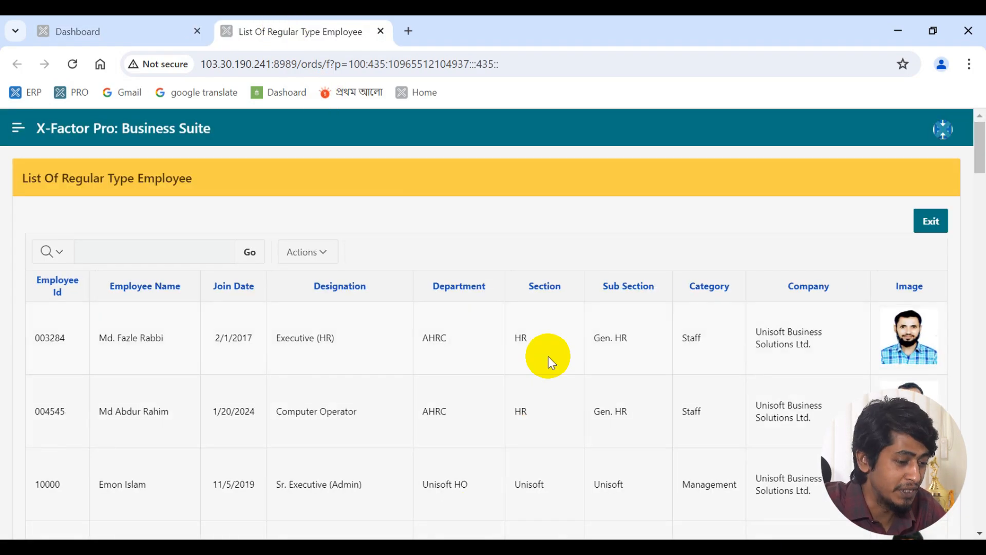
scroll(536, 380, "down", 2)
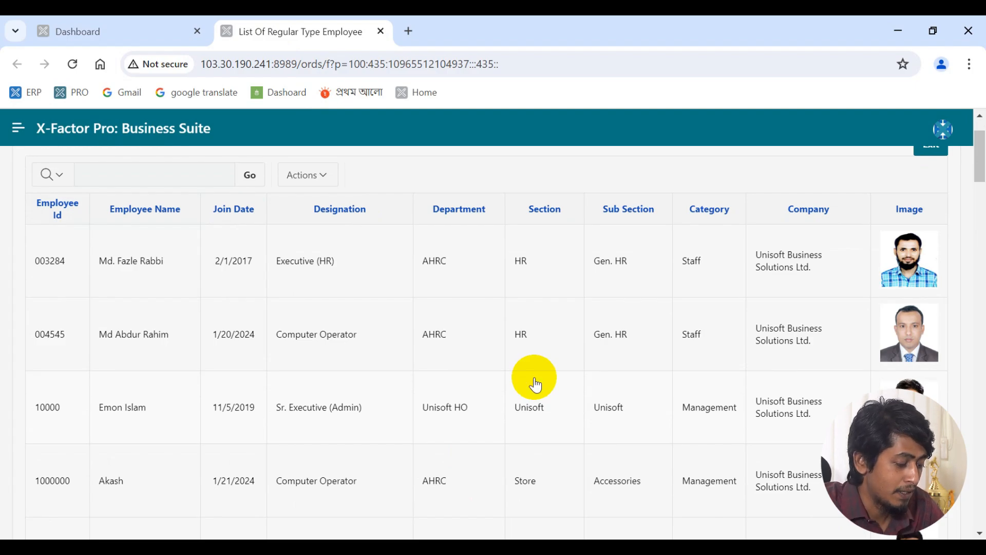
key("ctrl+w")
scroll(726, 303, "down", 2)
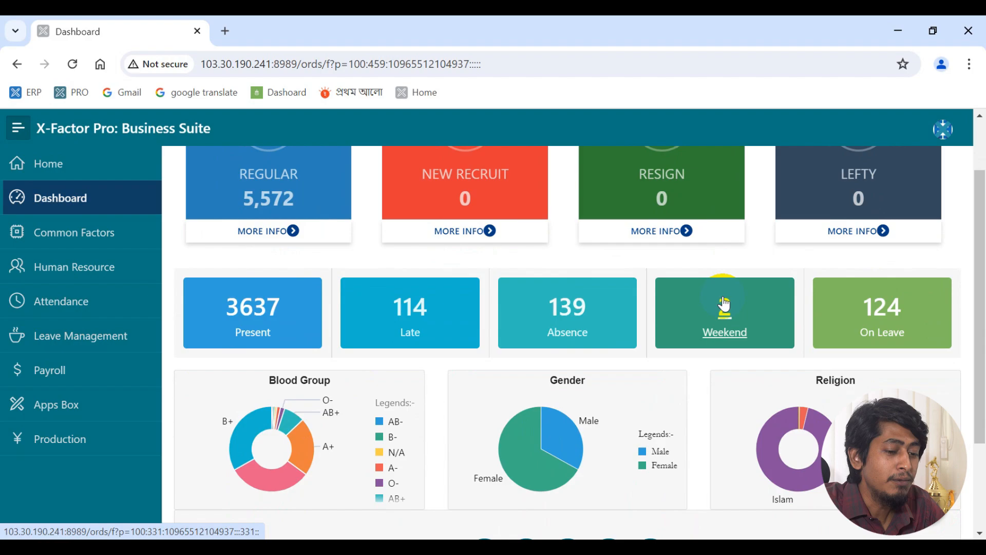
scroll(777, 336, "down", 3)
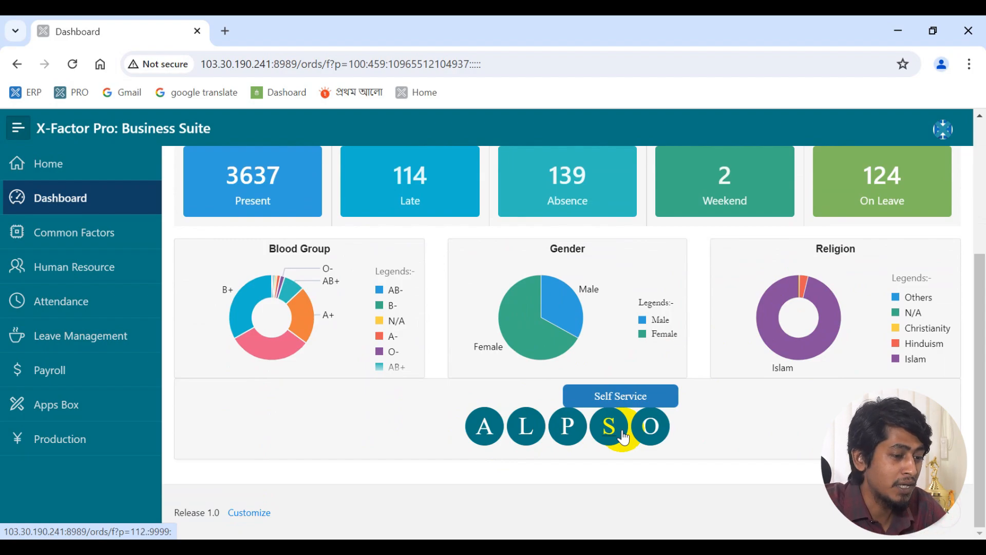
middle_click(622, 435)
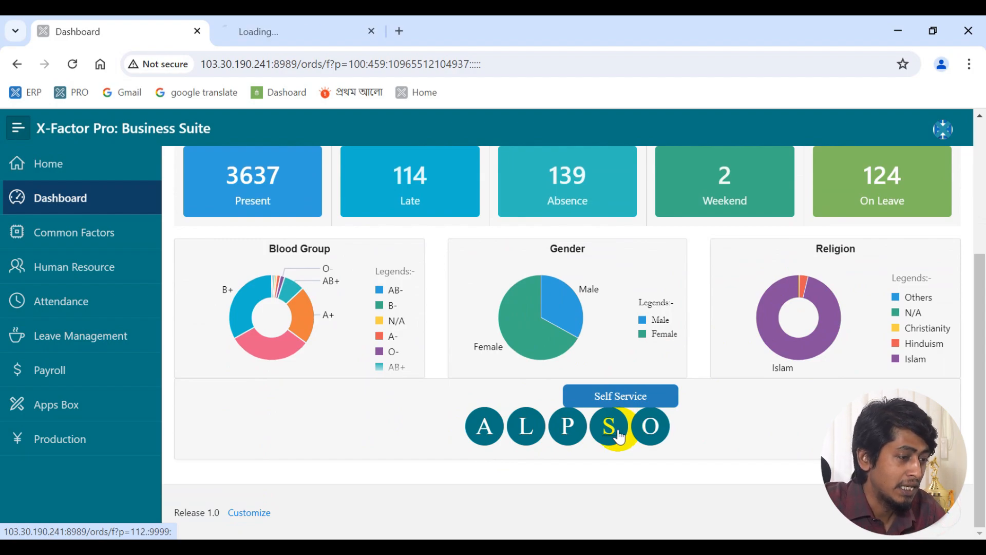
left_click(354, 23)
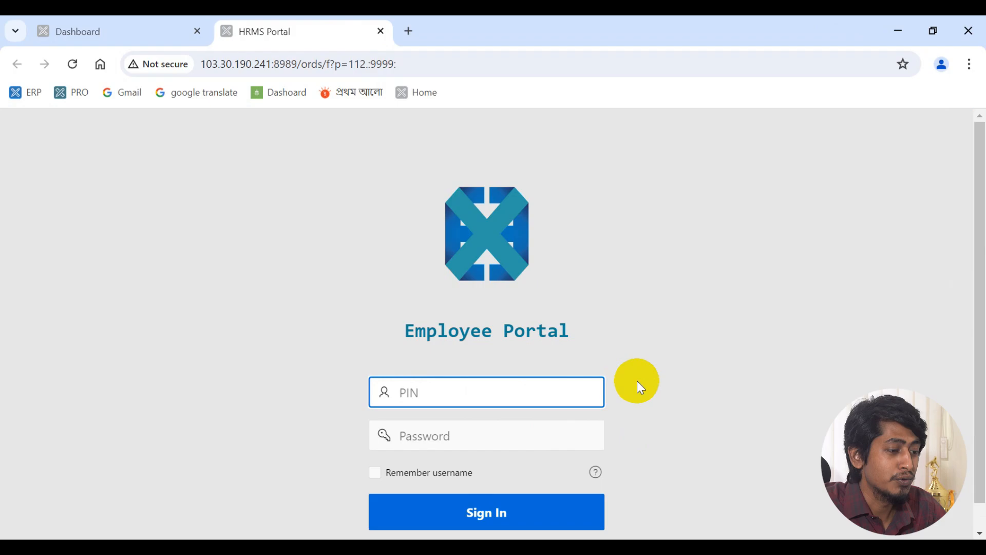
key("ctrl+w")
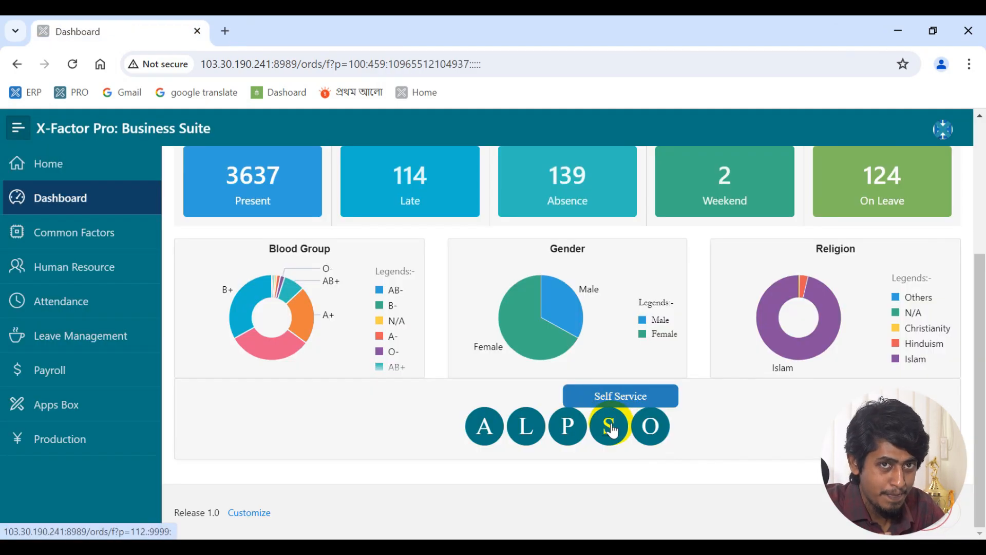
middle_click(610, 426)
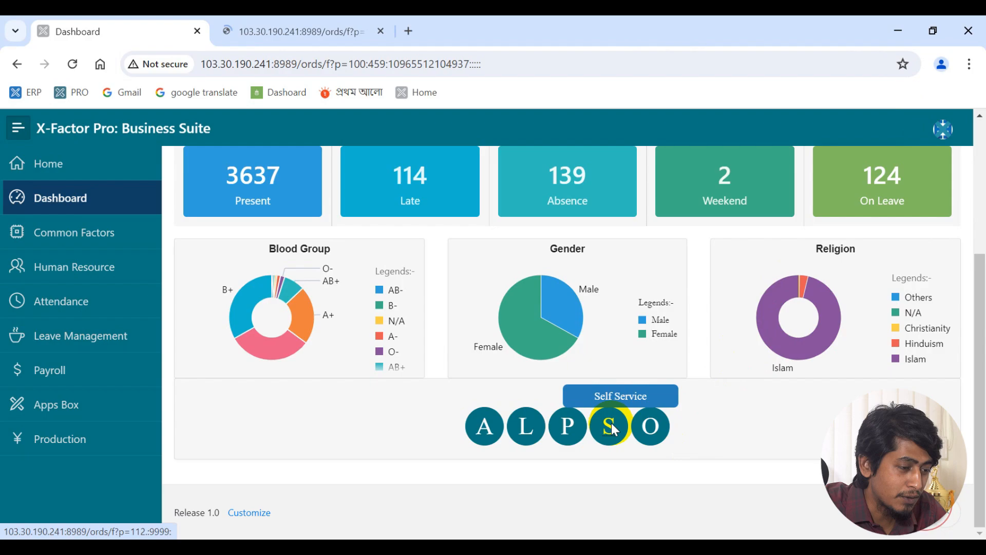
left_click(352, 17)
scroll(465, 318, "down", 1)
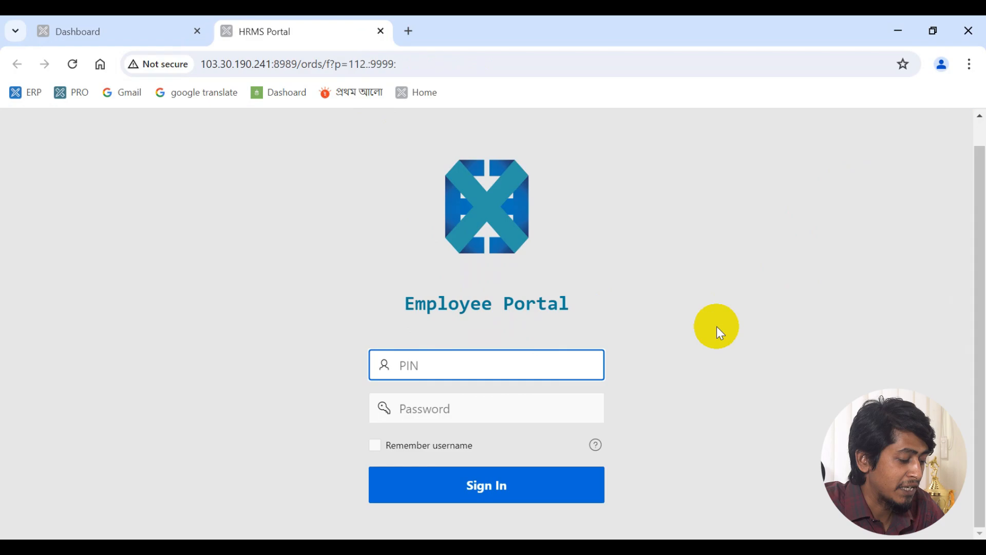
key("ctrl+w")
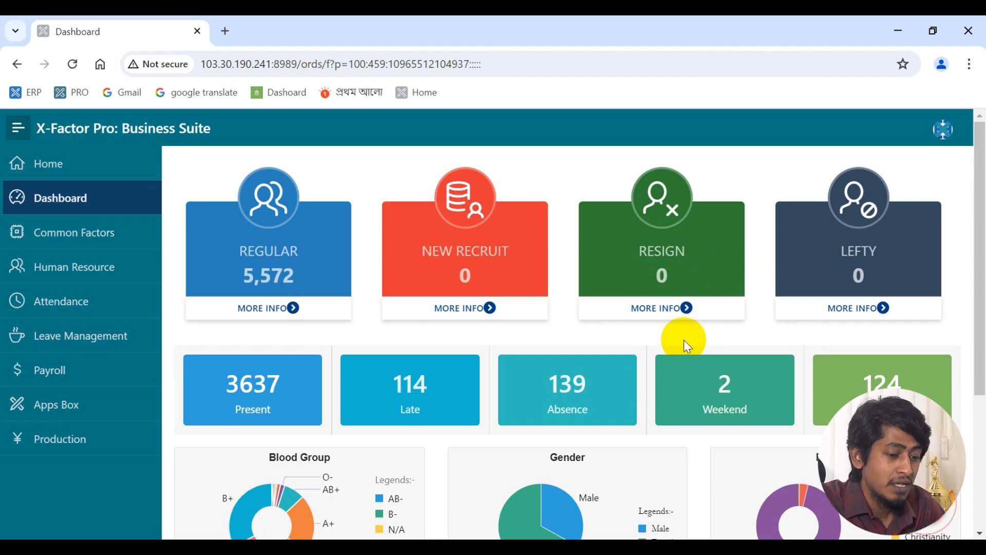
scroll(683, 340, "down", 3)
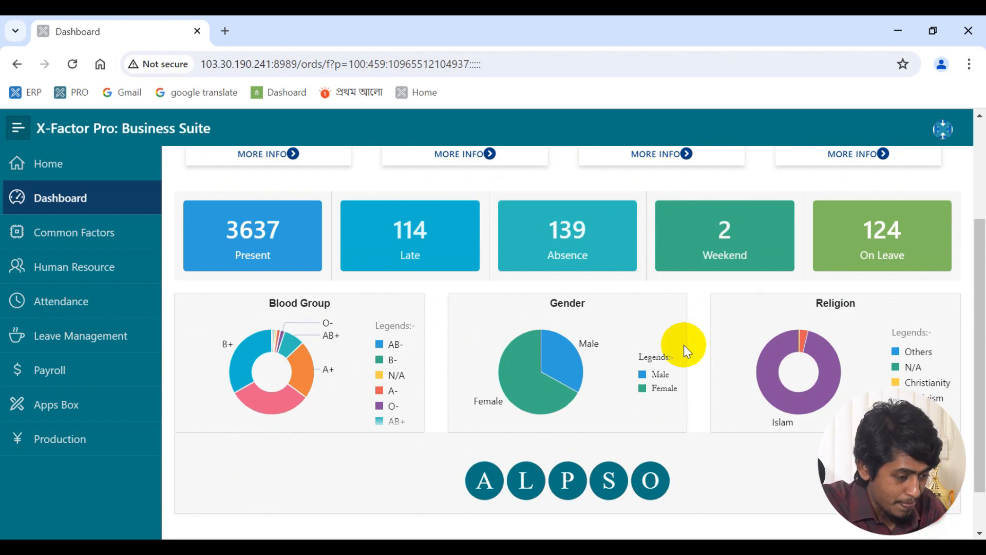
scroll(684, 344, "up", 3)
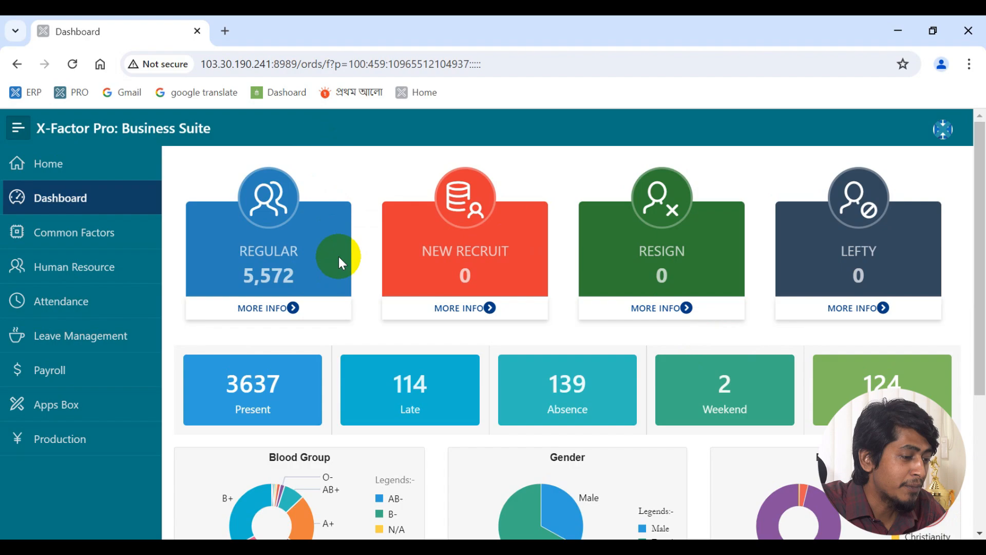
left_click(276, 314)
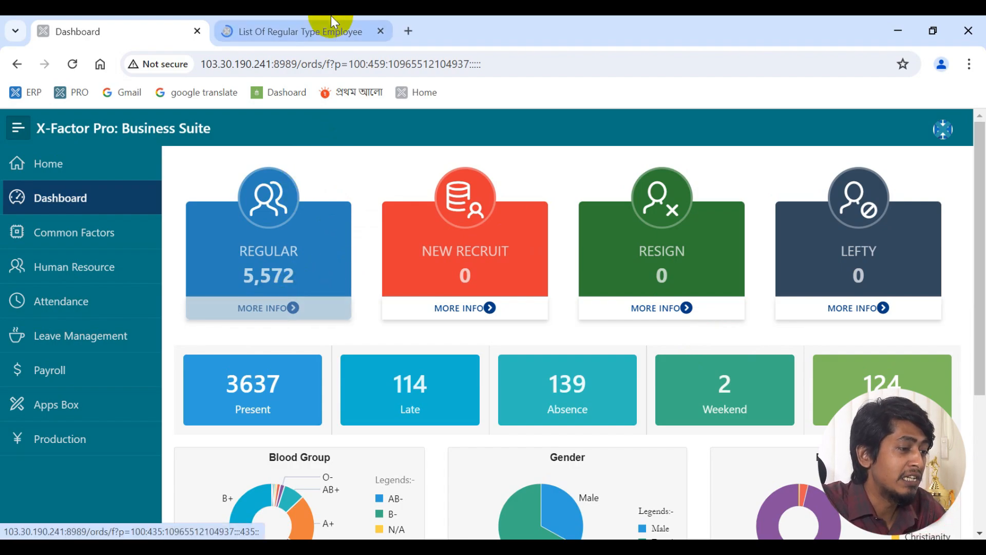
left_click(332, 18)
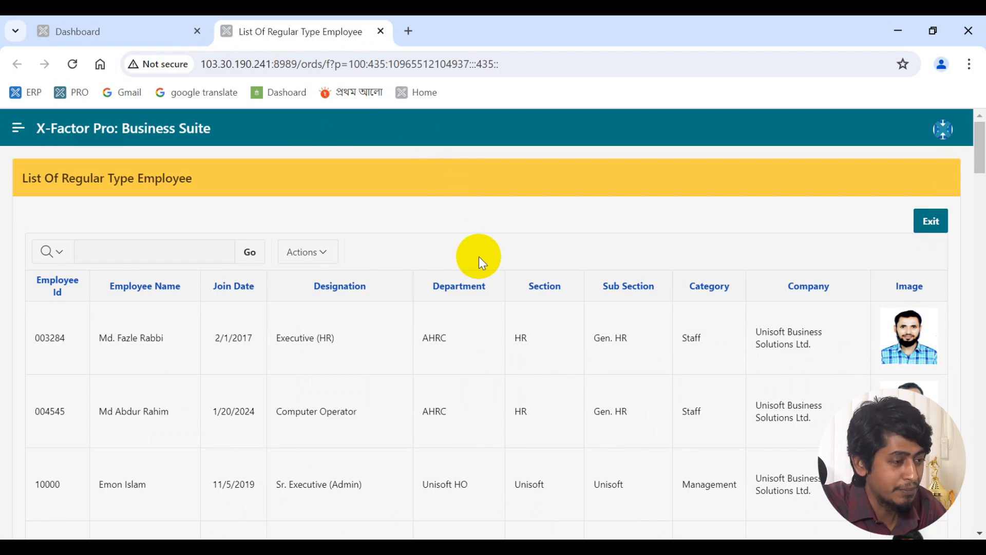
scroll(479, 298, "down", 2)
scroll(473, 301, "up", 2)
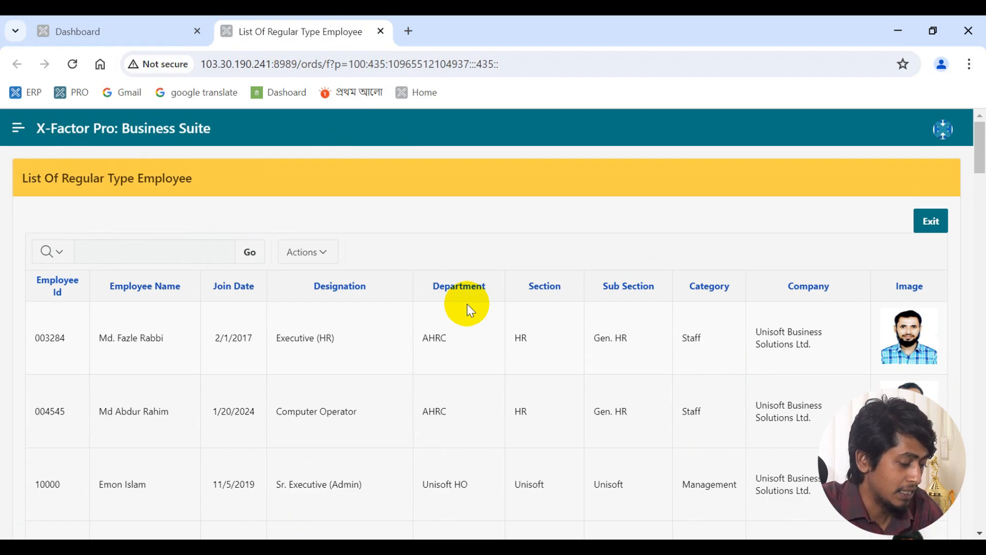
key("ctrl+w")
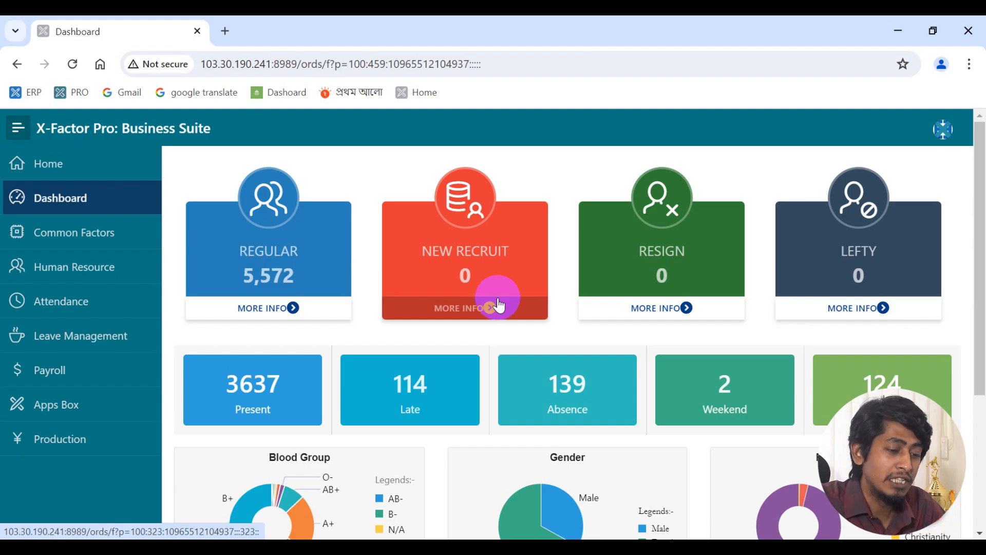
- Scroll down the Dashboard and open the Self Service employee portal
scroll(497, 298, "down", 3)
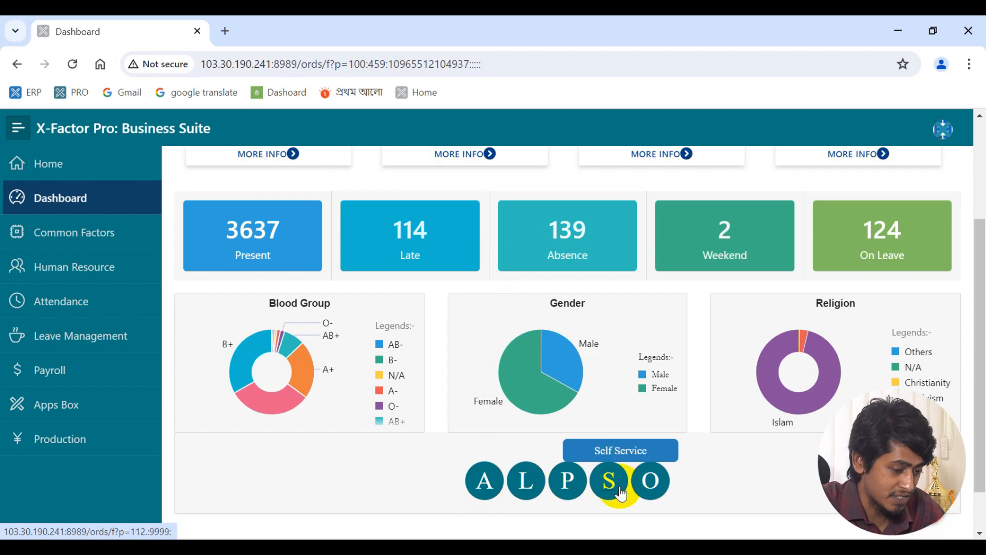
scroll(722, 396, "down", 2)
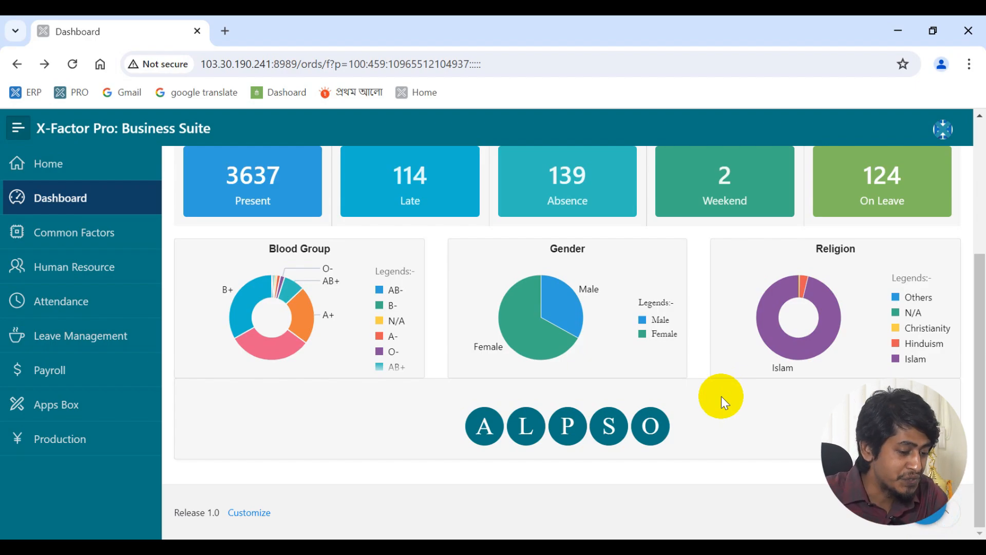
left_click(605, 434)
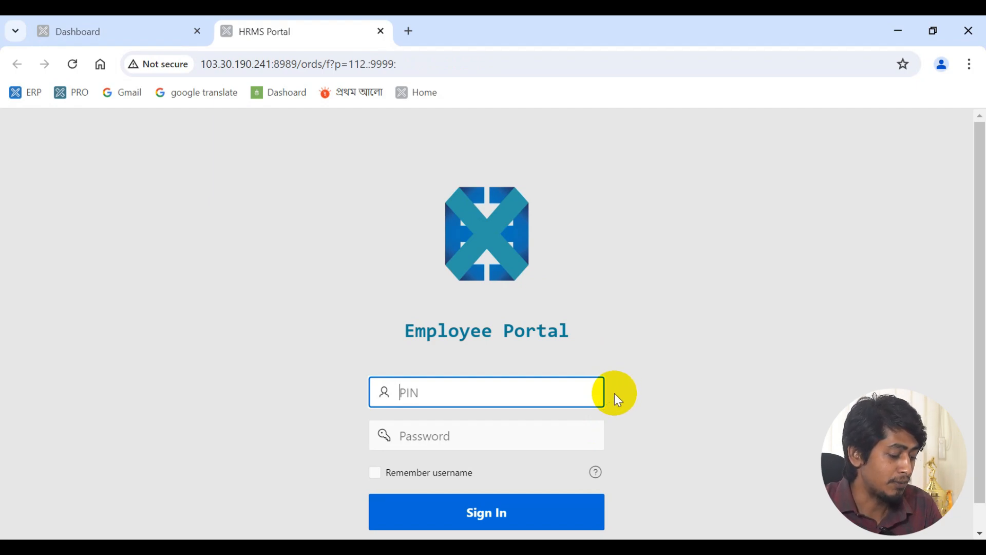
- Sign in to the Employee Portal with the employee PIN and password
left_click(514, 441)
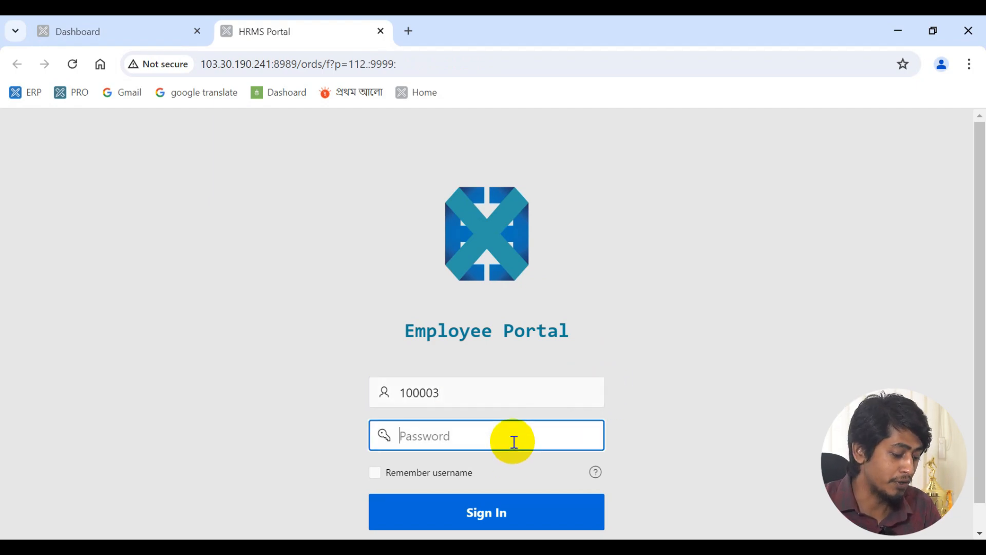
type("123456")
left_click(480, 513)
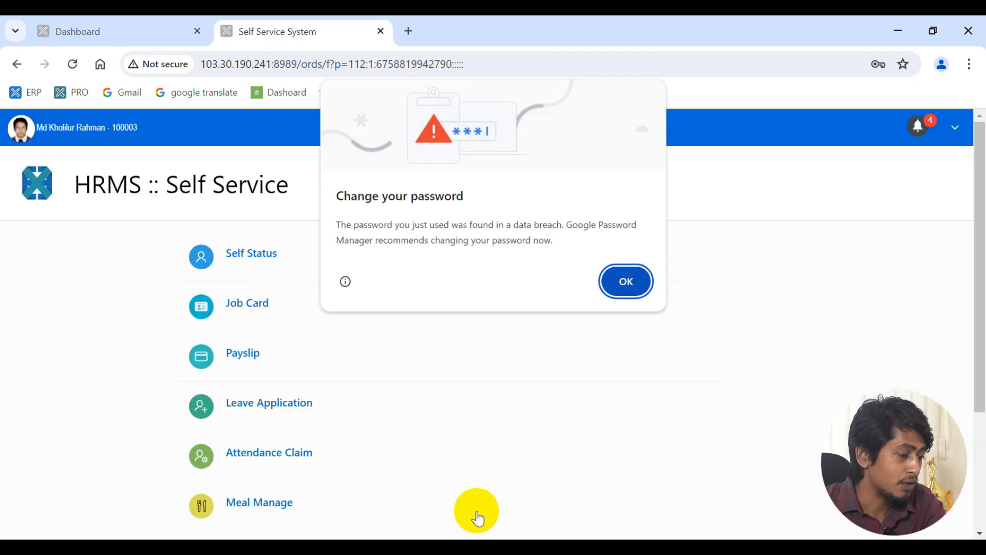
- Dismiss Chrome's password-breach warning and scroll through Self Service items like Attendance Claim and Meal Manage
left_click(636, 277)
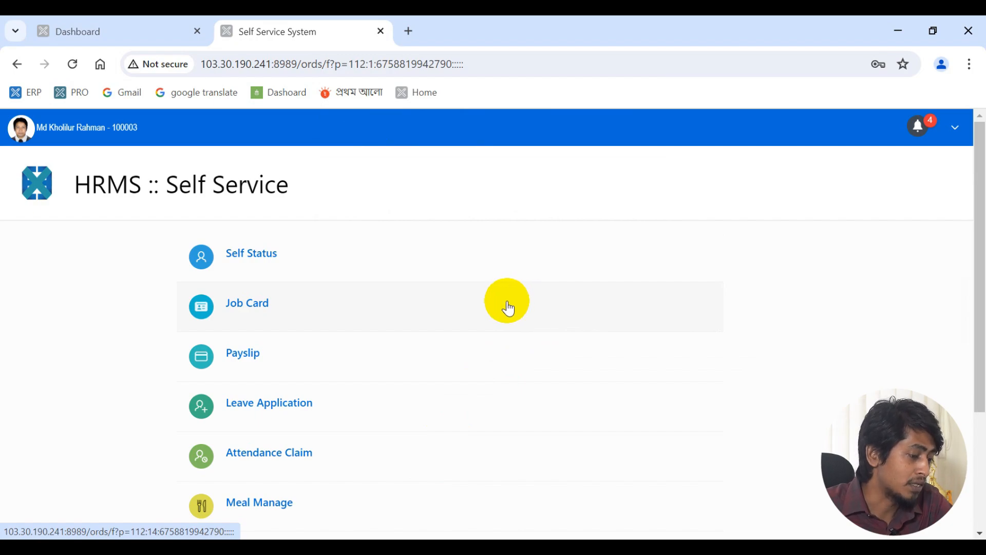
scroll(509, 308, "down", 2)
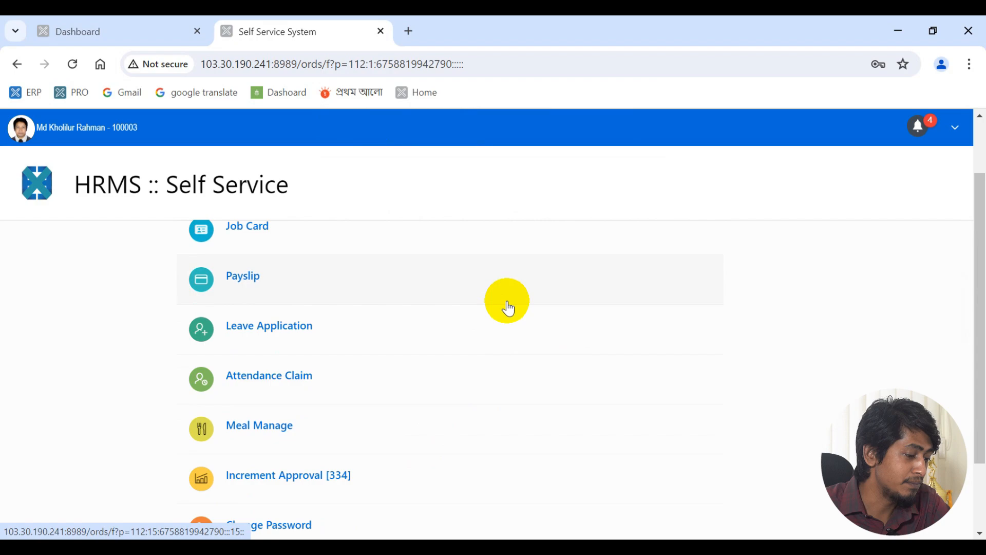
scroll(509, 308, "down", 2)
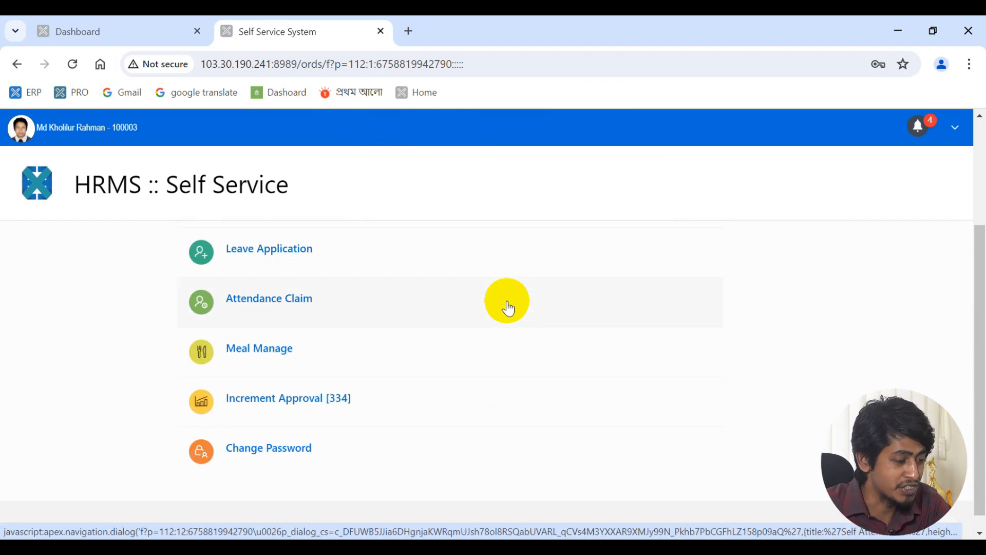
scroll(508, 308, "up", 4)
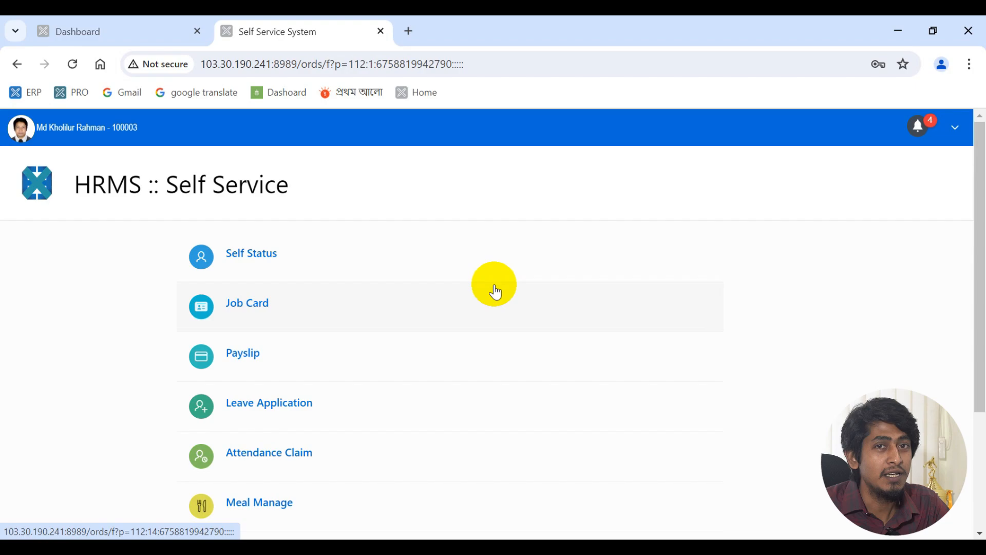
- Open the Job Card showing July-2024 daily in/out times and status
left_click(362, 316)
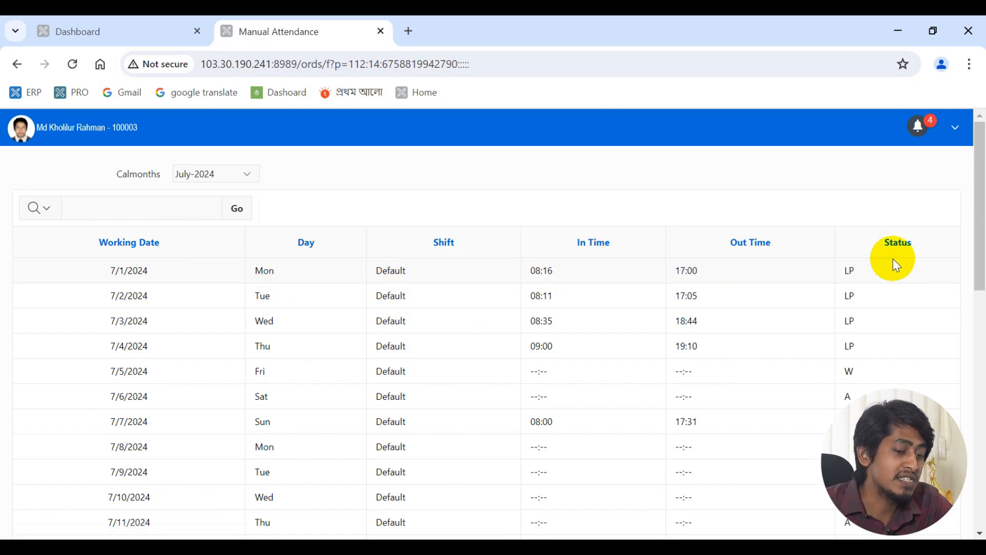
- Go back to the Self Service menu and scroll down to Increment Approval [334]
left_click(19, 64)
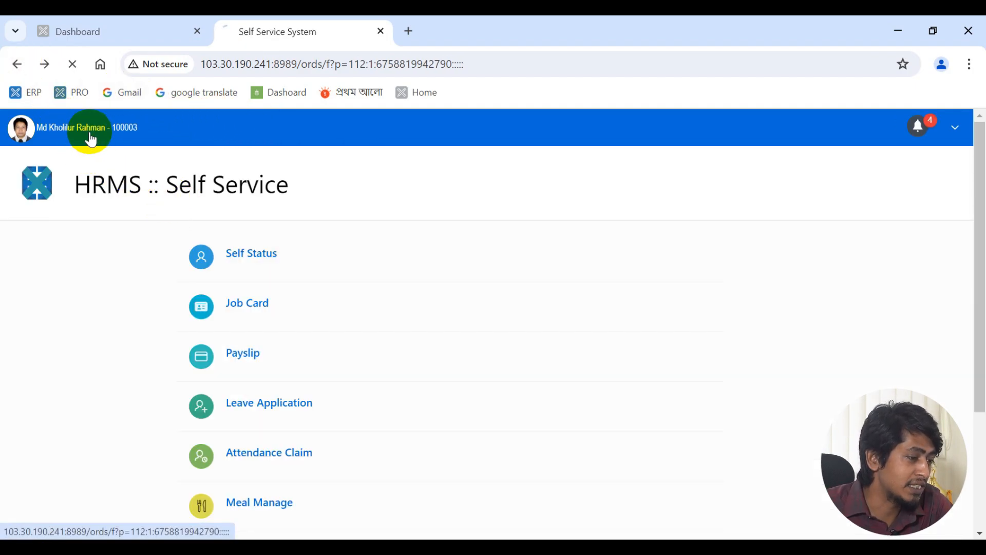
scroll(386, 264, "down", 1)
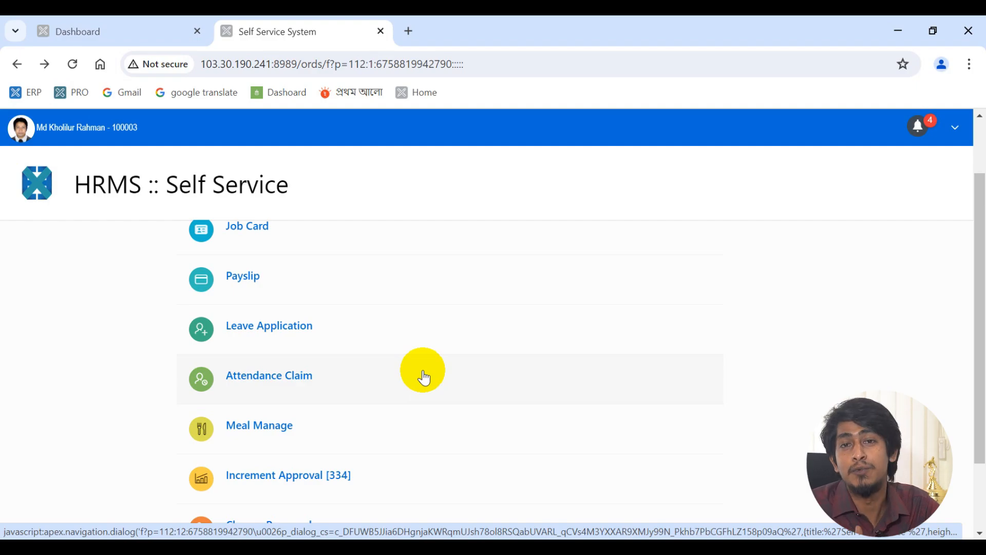
- Open Increment Approval [334] to list pending promotions with old and new gross salaries
scroll(424, 378, "down", 2)
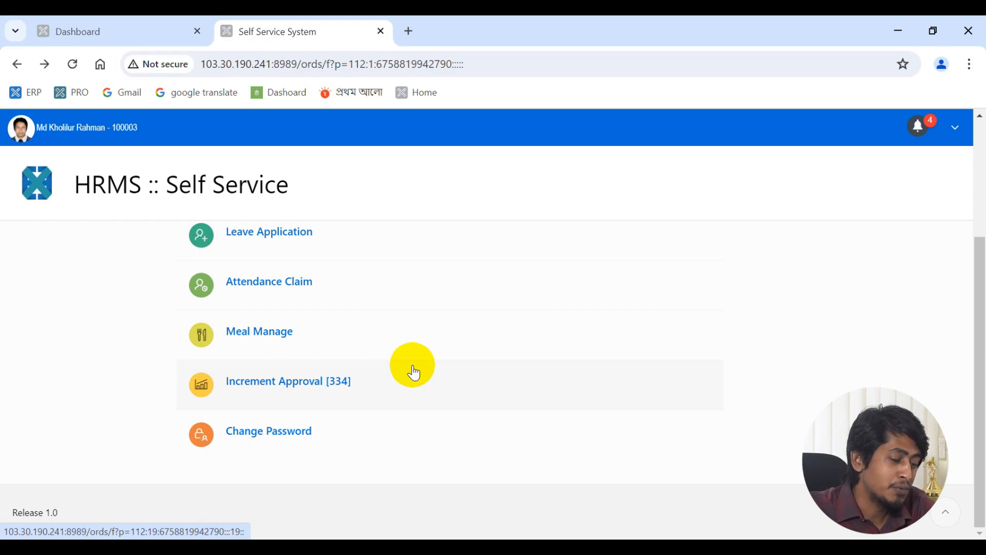
left_click(414, 372)
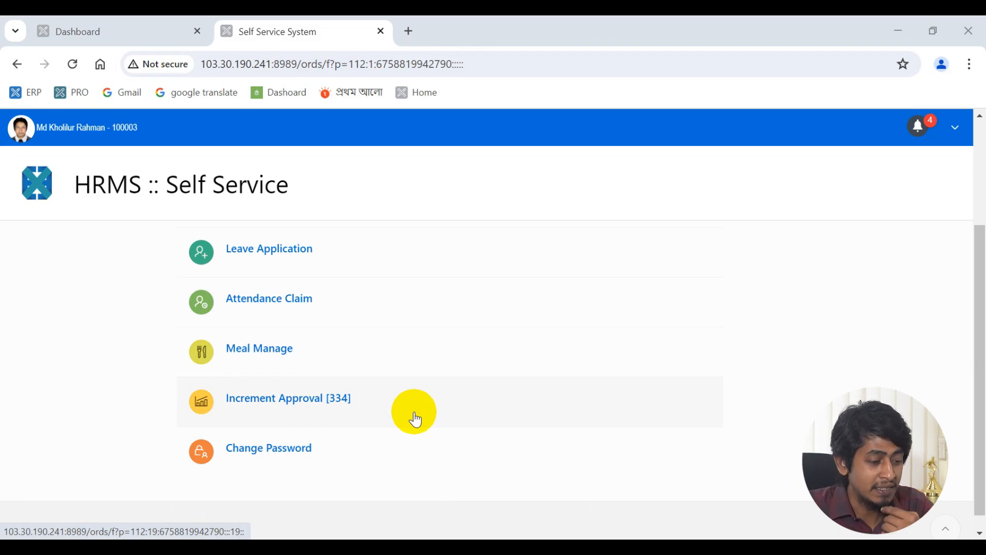
left_click(416, 420)
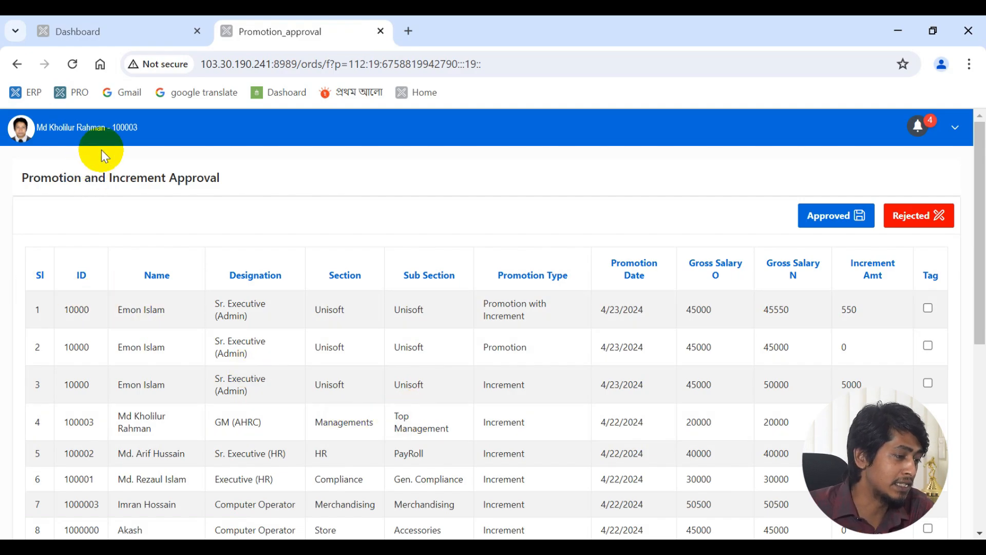
- Return to the Self Service home through the header user name link and scroll the menu
left_click(102, 129)
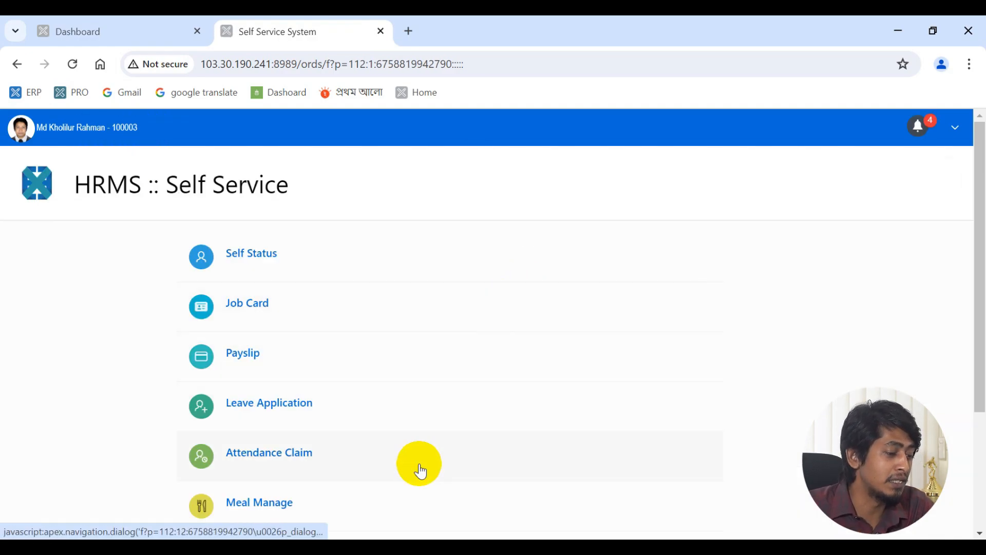
scroll(420, 441, "down", 3)
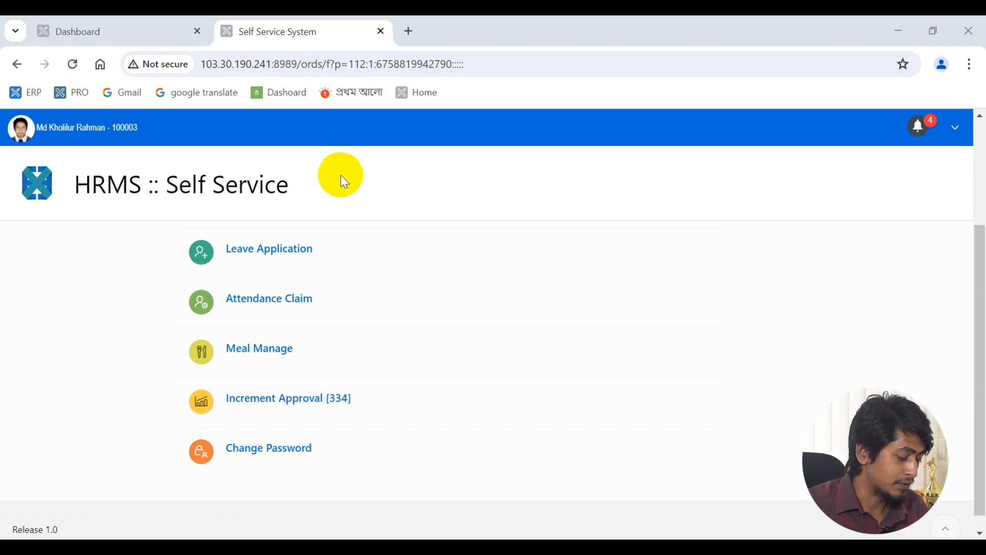
- Close the Self Service System portal and go to the Common Factors settings page
left_click(380, 34)
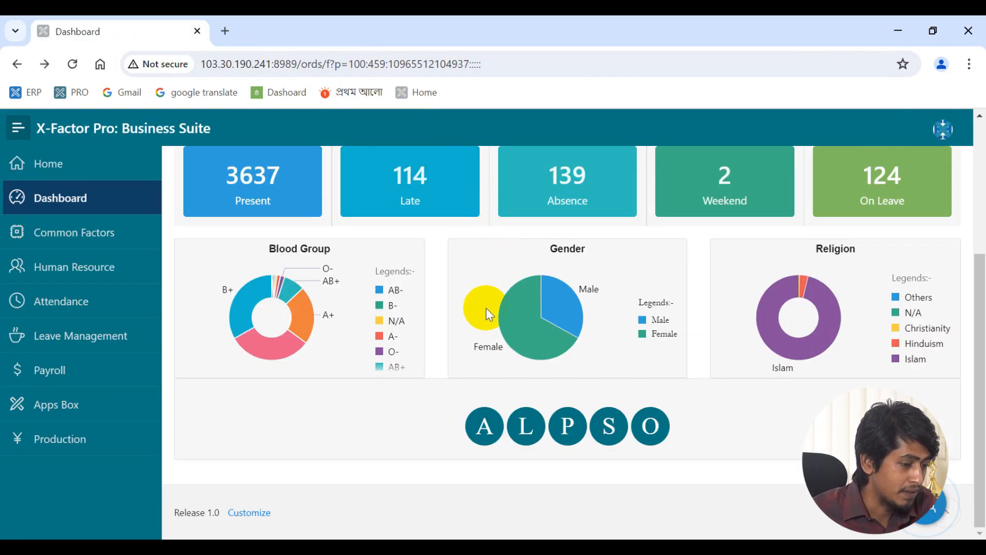
scroll(543, 344, "up", 4)
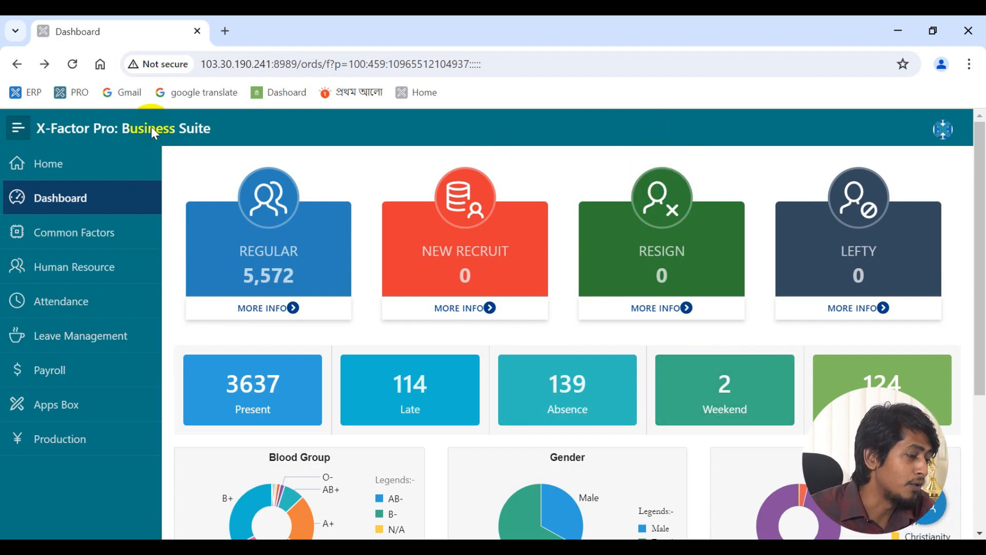
left_click(86, 239)
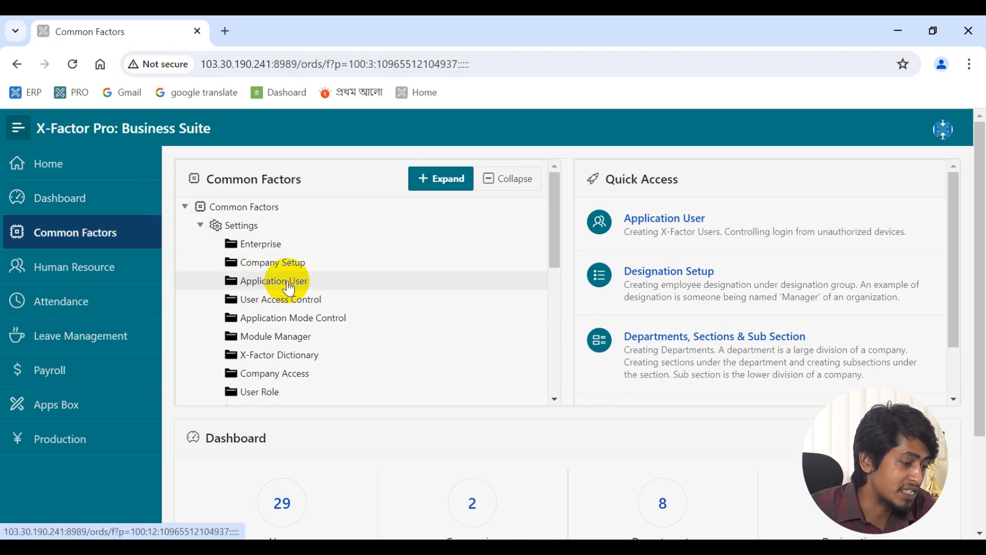
scroll(289, 290, "down", 5)
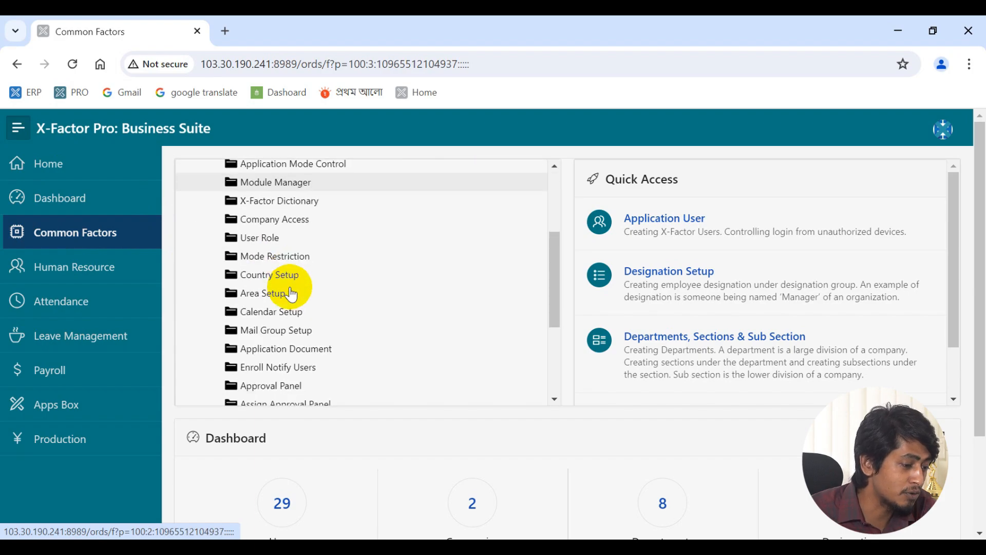
scroll(291, 297, "down", 2)
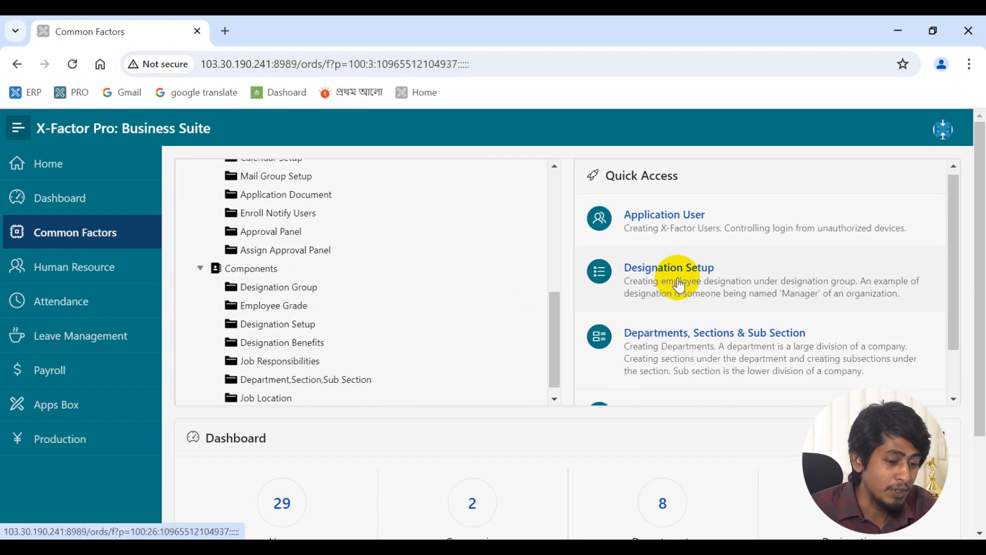
scroll(676, 291, "down", 1)
scroll(676, 291, "up", 1)
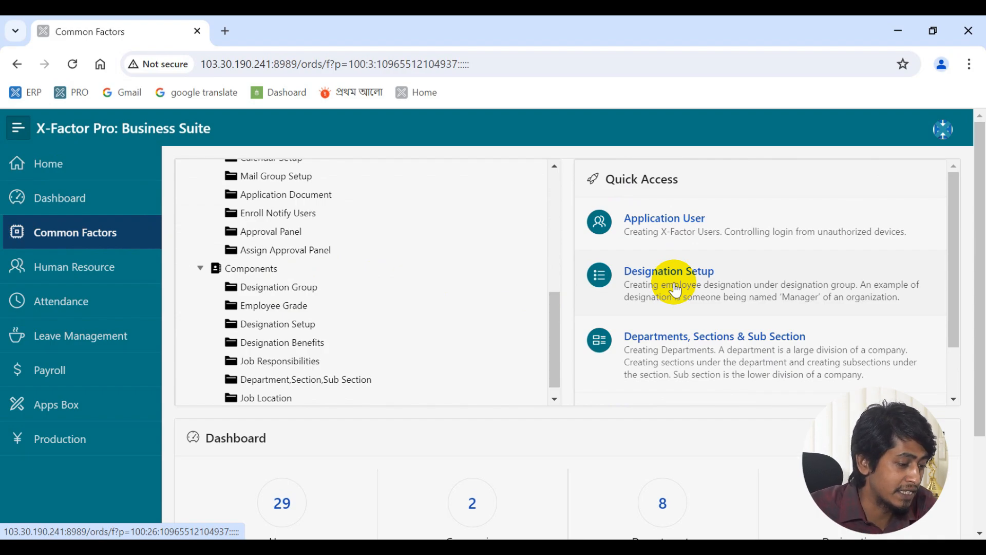
scroll(676, 290, "down", 1)
scroll(511, 385, "down", 1)
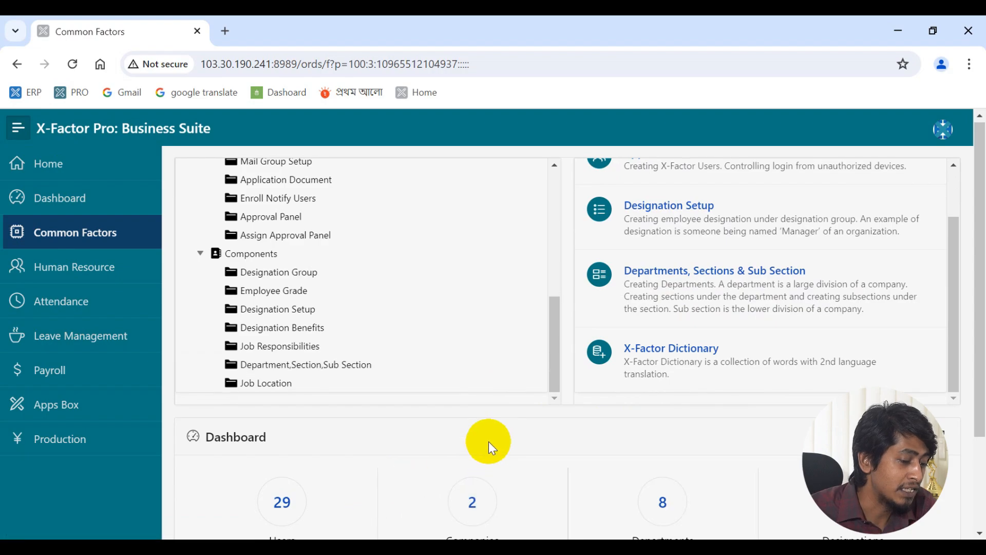
scroll(488, 442, "down", 2)
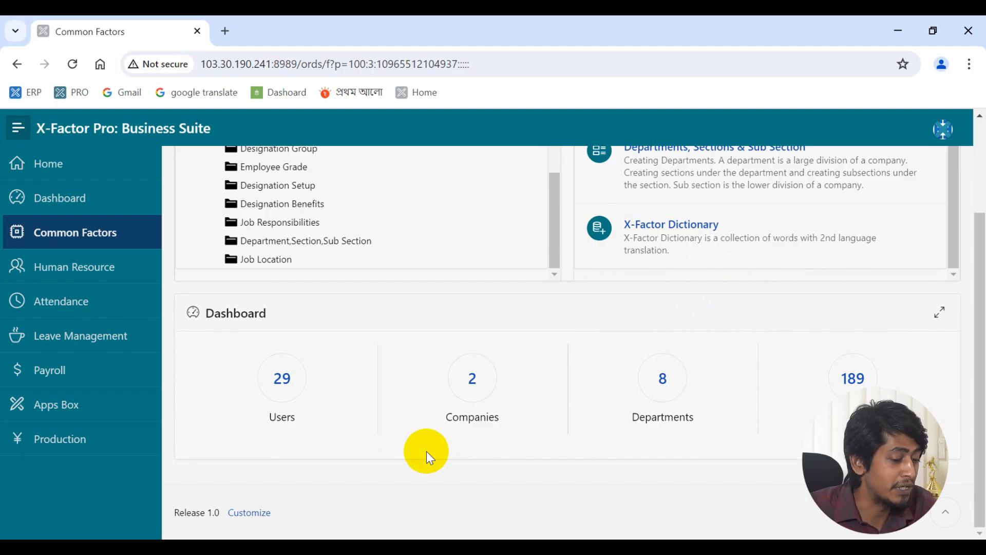
scroll(426, 451, "up", 3)
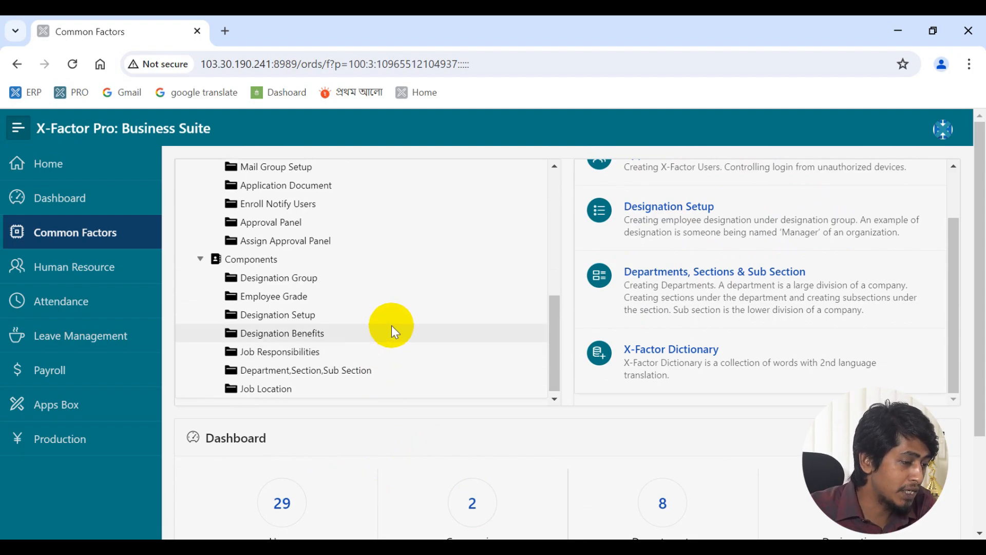
scroll(388, 328, "up", 3)
scroll(661, 381, "up", 2)
scroll(540, 334, "up", 3)
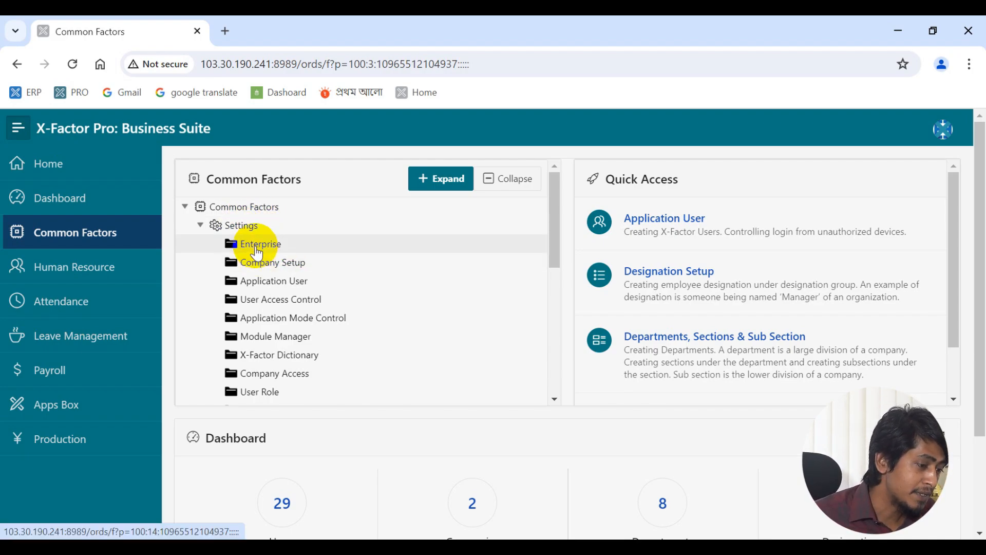
left_click(256, 245, "ctrl")
left_click(256, 245, "ctrl")
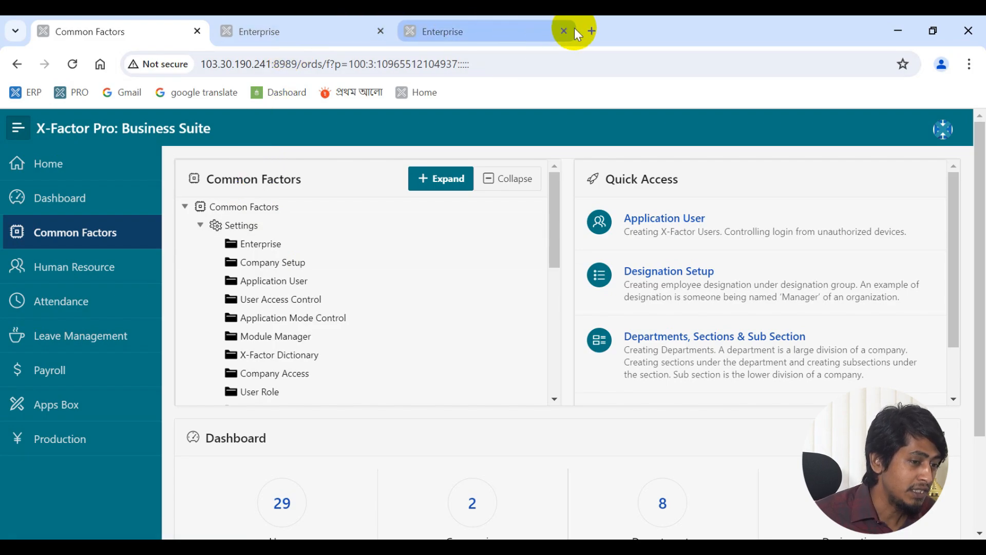
middle_click(398, 23)
left_click(310, 23)
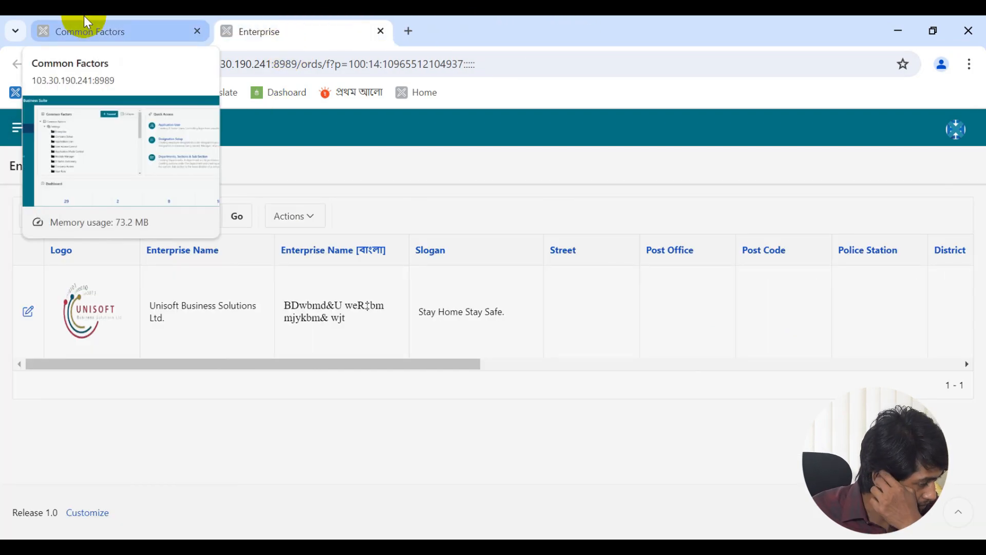
left_click(85, 22)
left_click(289, 21)
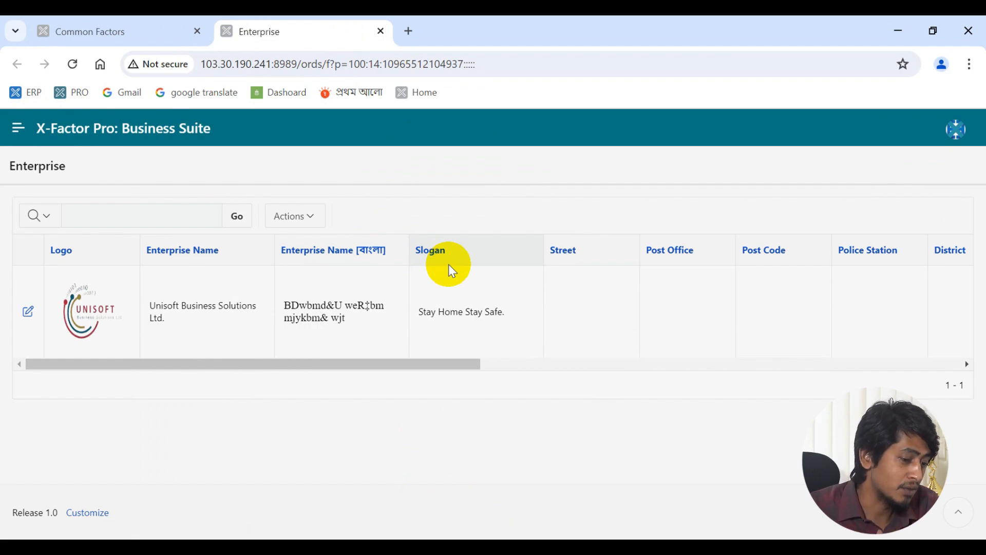
mouse_move(391, 366)
left_mouse_down()
mouse_move(623, 387)
mouse_move(955, 397)
mouse_move(785, 385)
mouse_move(374, 395)
left_mouse_up()
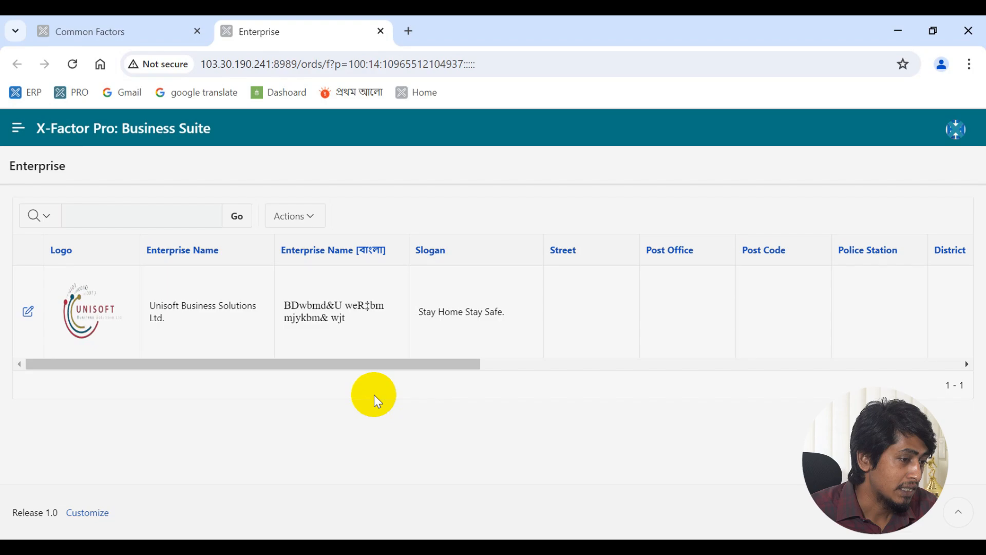
key("ctrl+w")
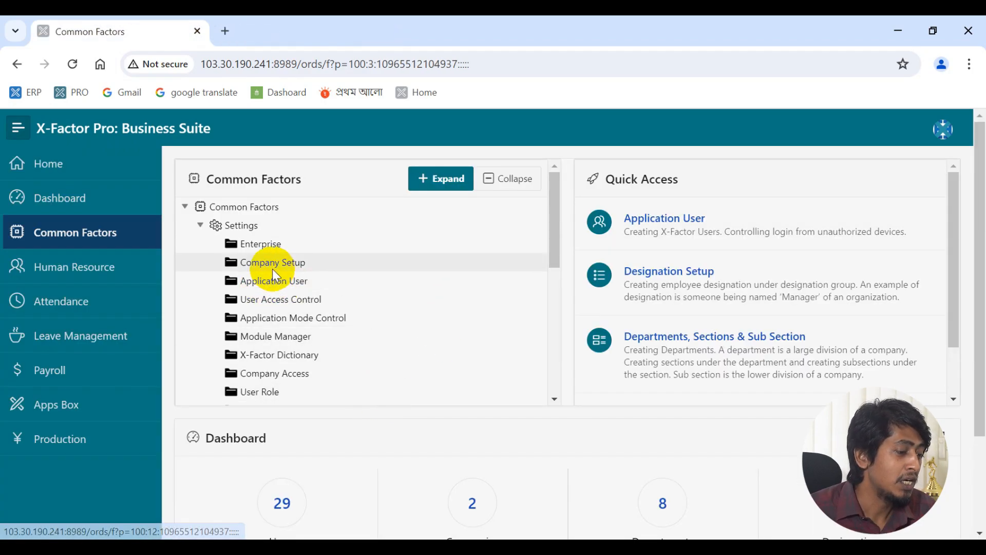
- Show the Company Setup list of two Unisoft companies in its own tab and start a new company
left_click(273, 263, "ctrl")
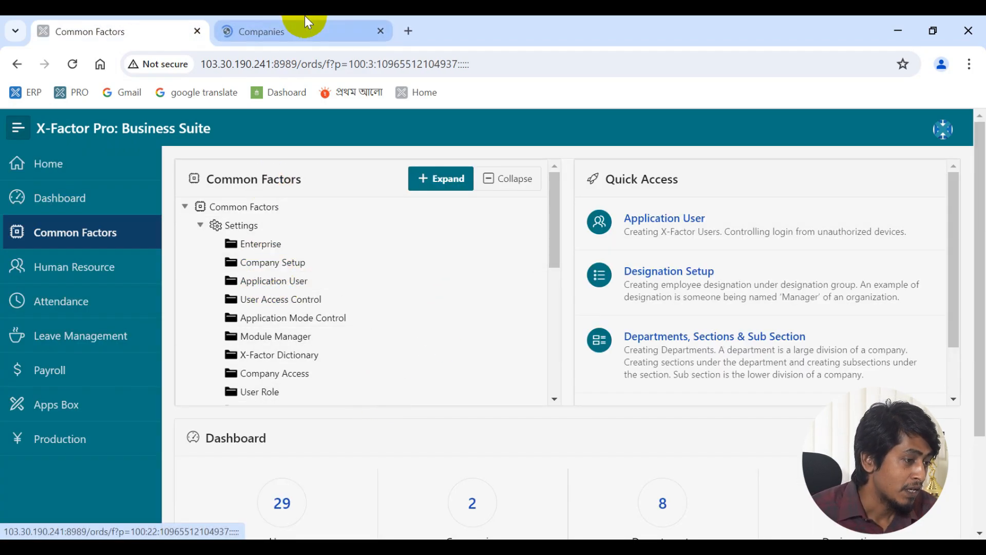
left_click(307, 28)
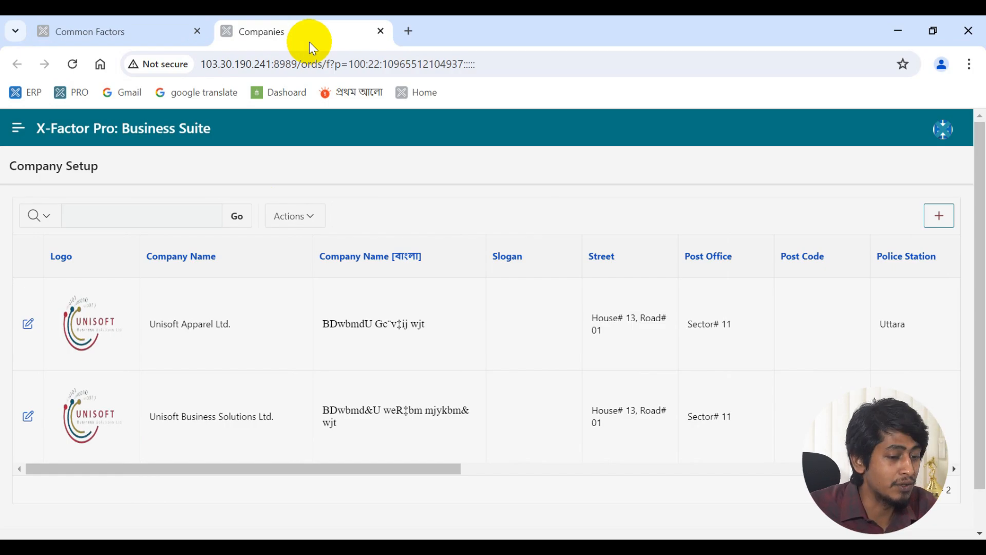
left_click(927, 215)
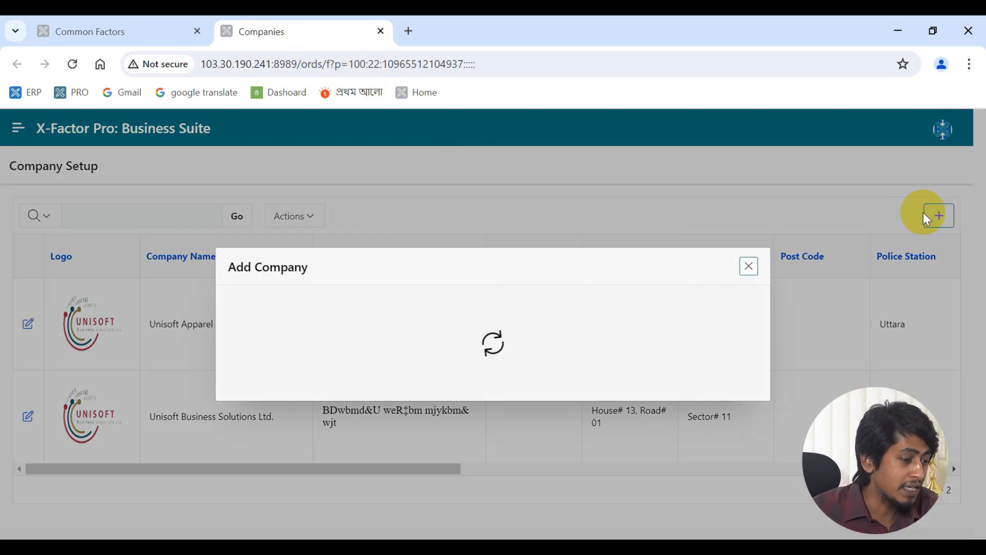
- Review the Add Company fields from Company Name downward, then close the form unsaved
left_click(562, 201)
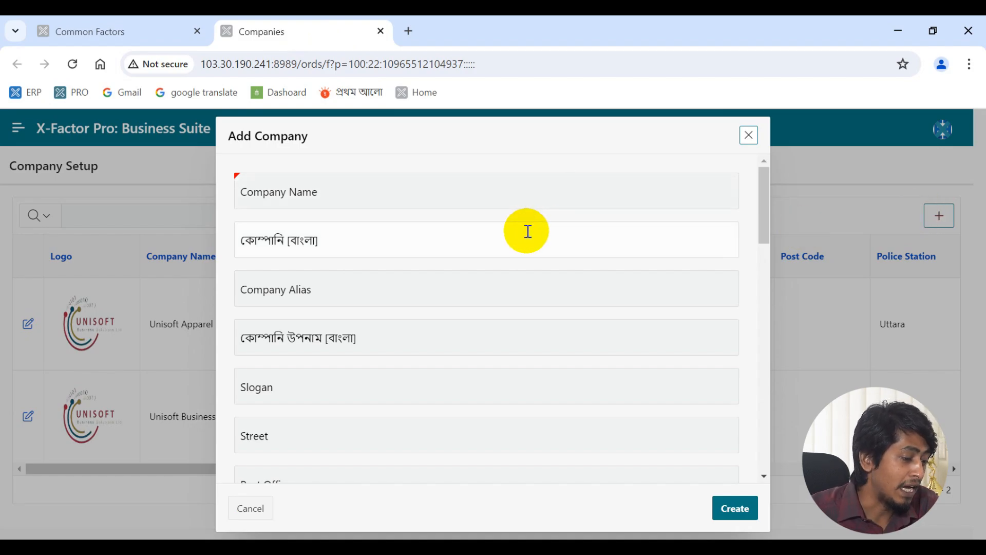
scroll(525, 241, "down", 4)
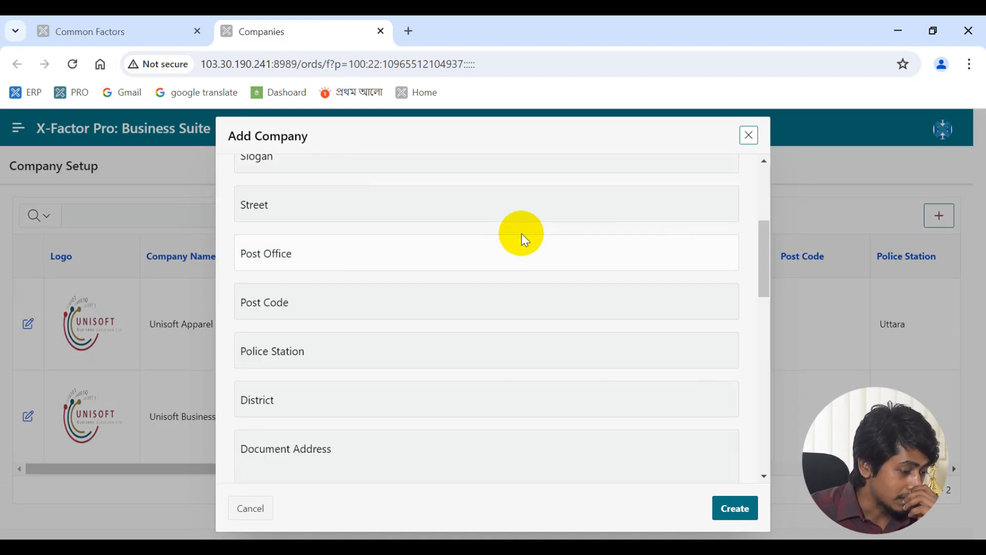
scroll(522, 233, "down", 4)
scroll(523, 236, "down", 9)
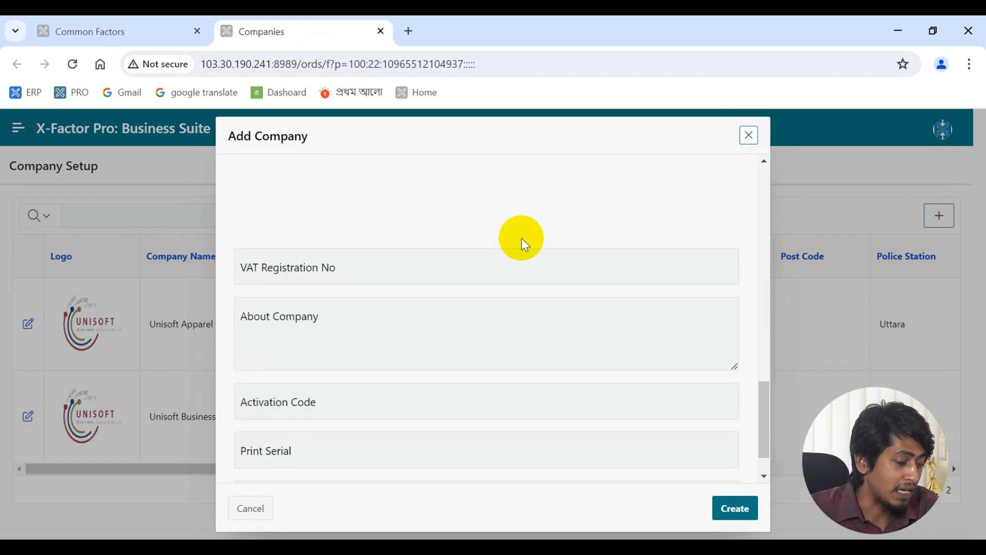
scroll(522, 238, "down", 1)
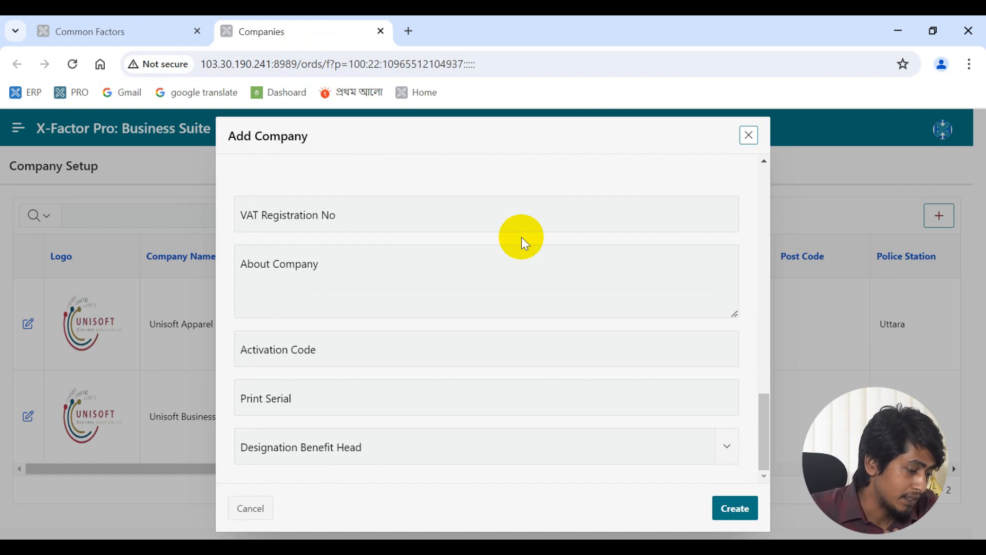
left_click(746, 134)
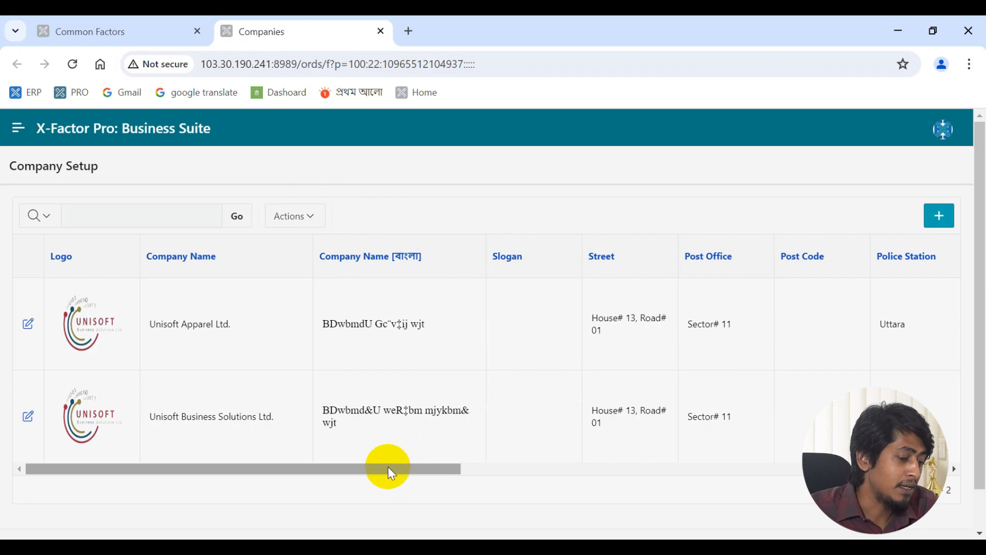
- Scroll the companies table sideways and back, then close the Company Setup tab with Ctrl+W
left_click_drag(387, 467, 733, 514)
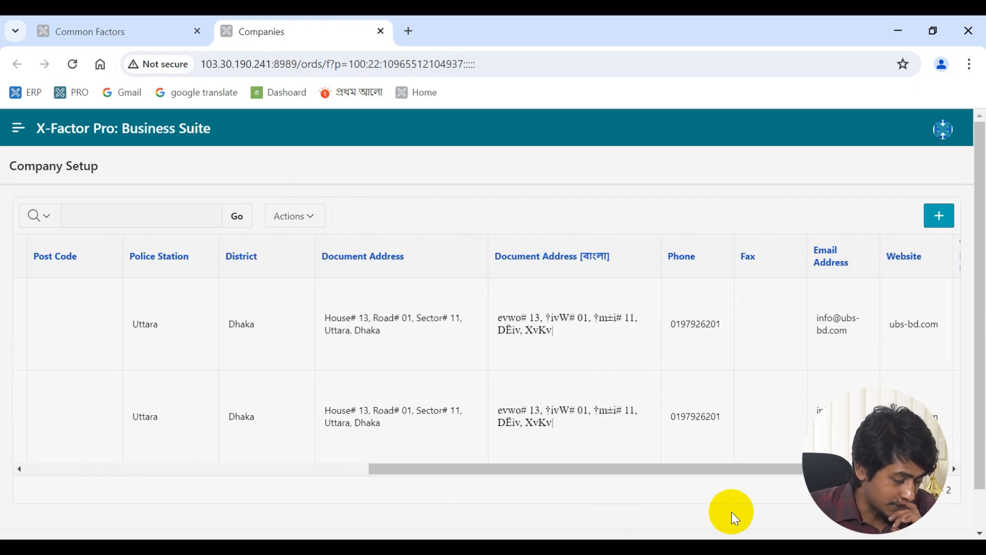
left_click_drag(716, 473, 293, 418)
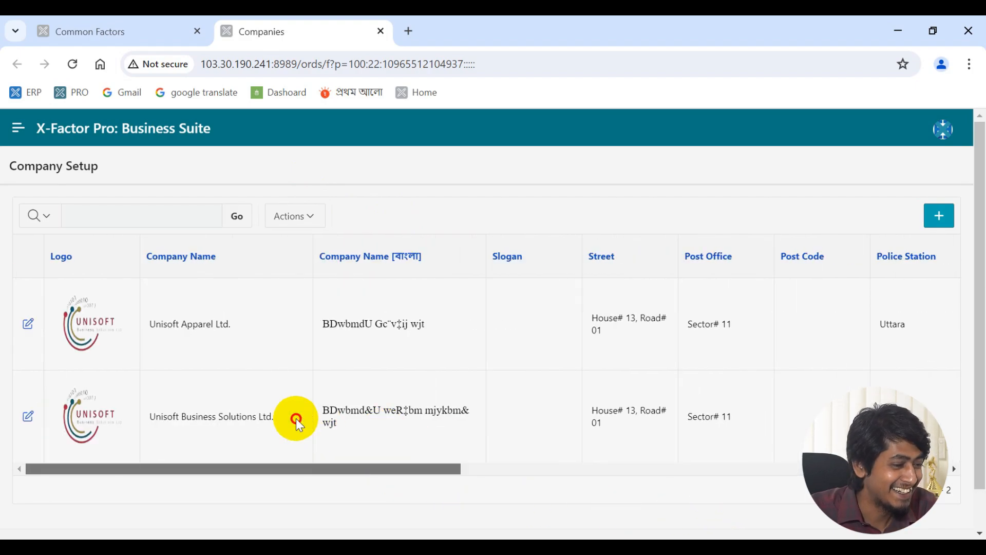
key("ctrl+w")
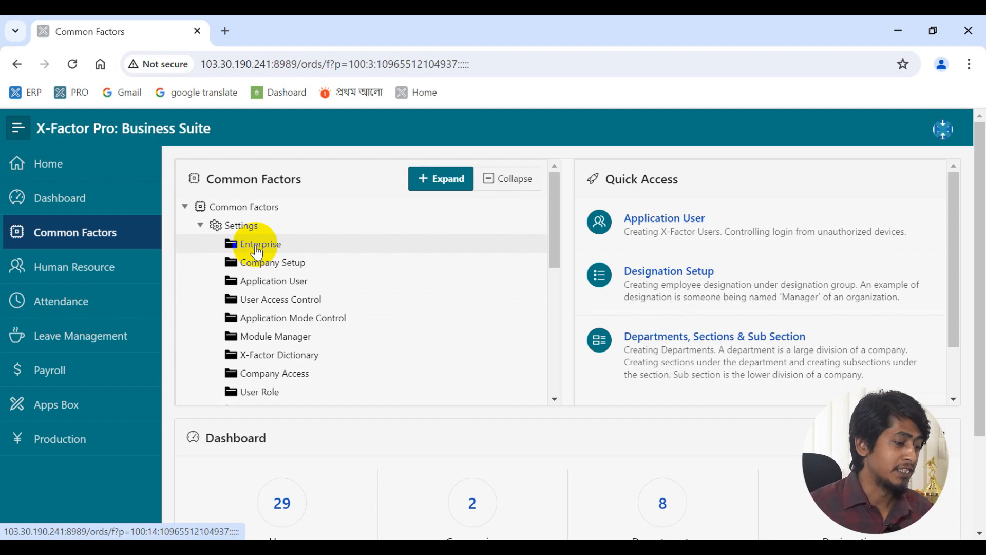
- View the Enterprise record for Unisoft Business Solutions Ltd. in its own tab, then return to Common Factors
left_click(257, 246, "ctrl")
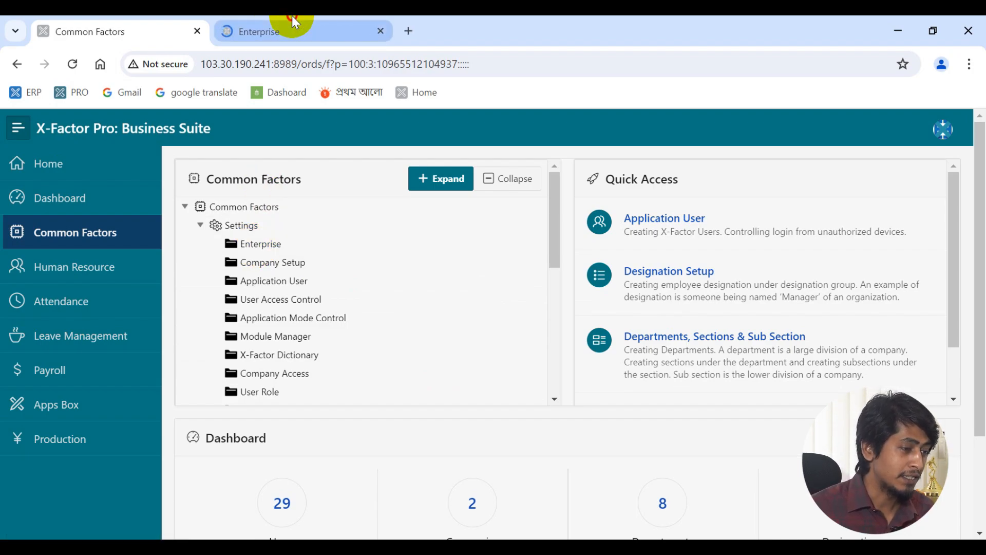
left_click(288, 30)
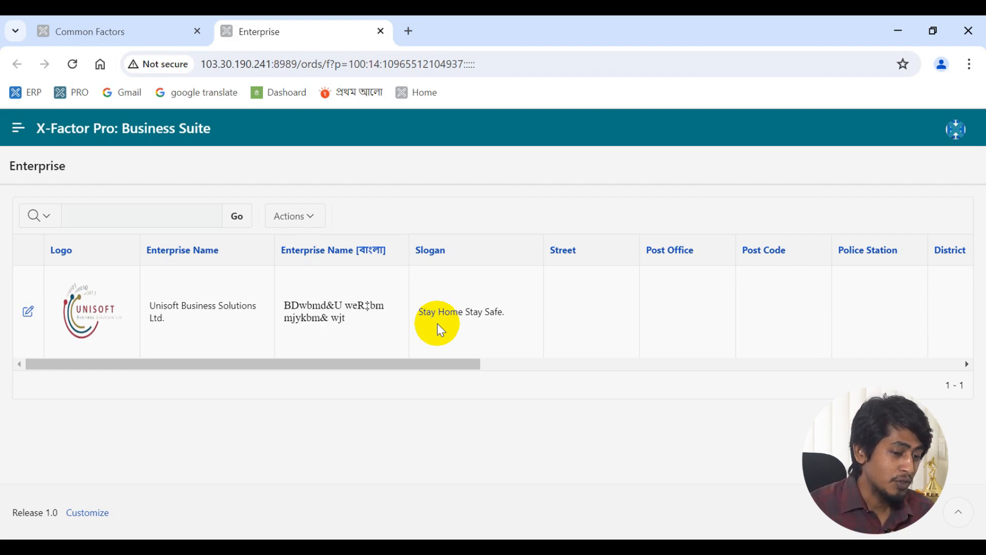
key("ctrl+shift+Tab")
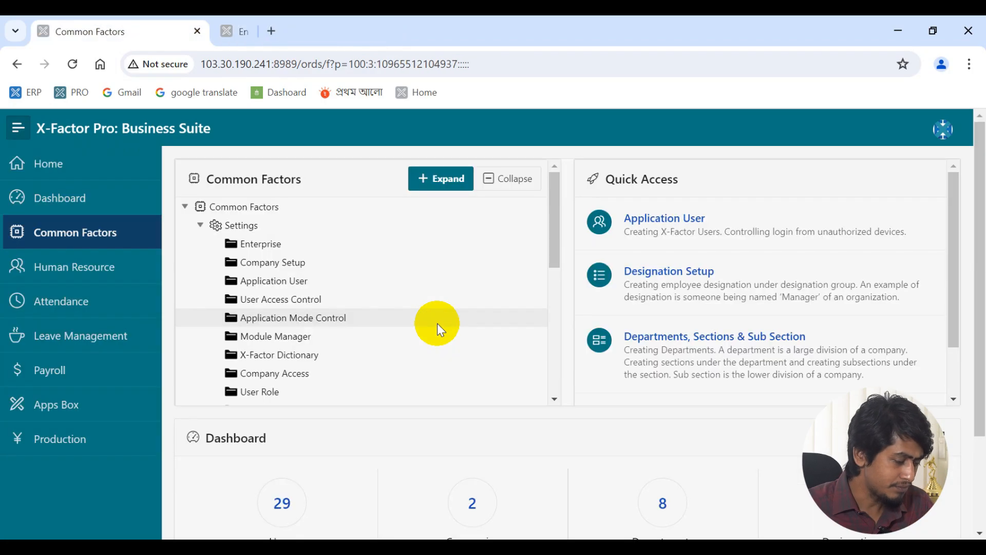
- Reopen the Enterprise record with slogan Stay Home Stay Safe, review it, and close its tab
left_click(259, 243)
left_click(385, 21)
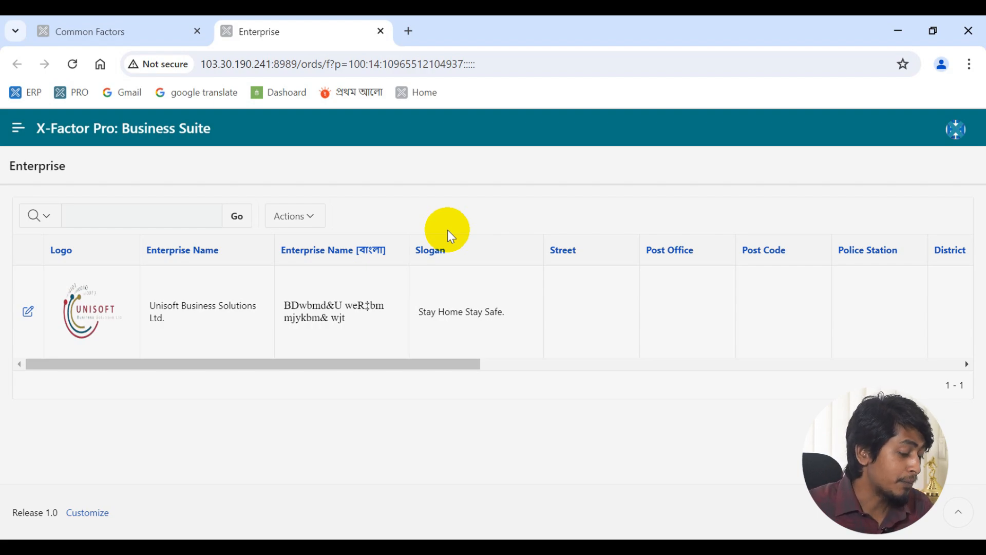
key("ctrl+w")
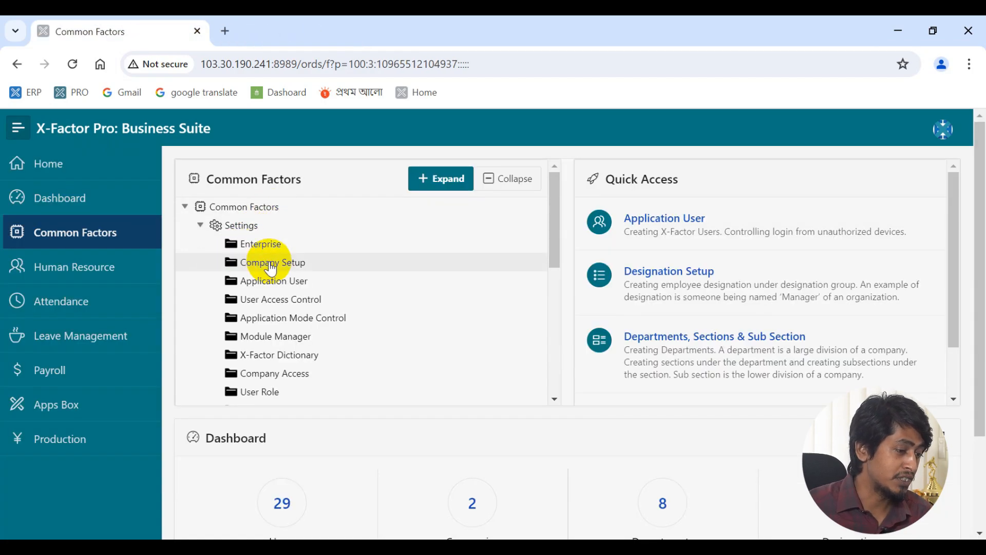
middle_click(272, 263)
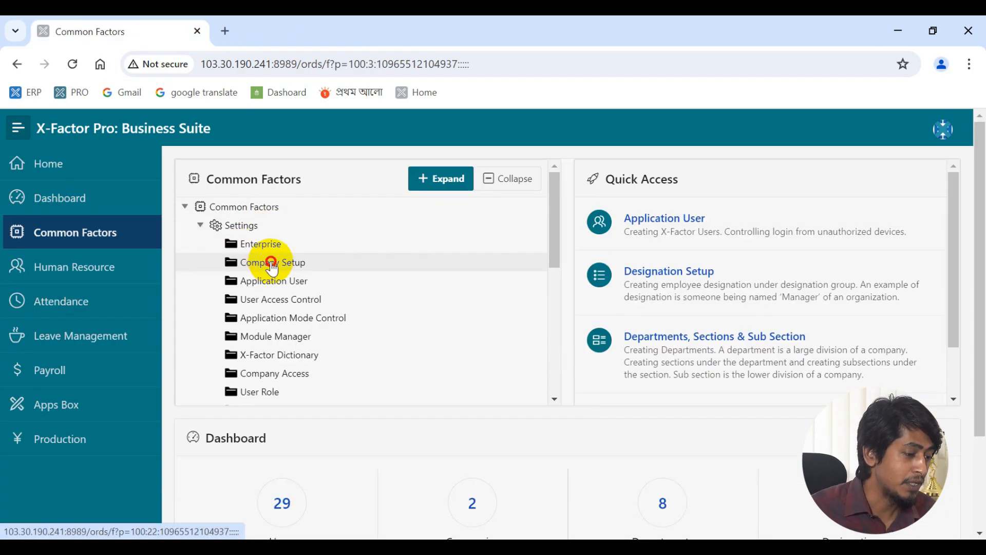
left_click(282, 20)
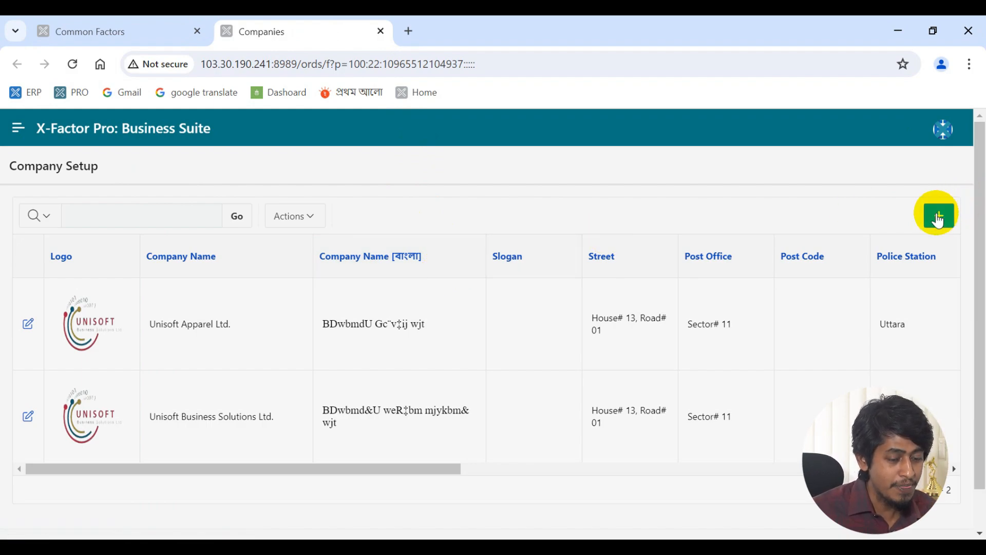
left_click(381, 32)
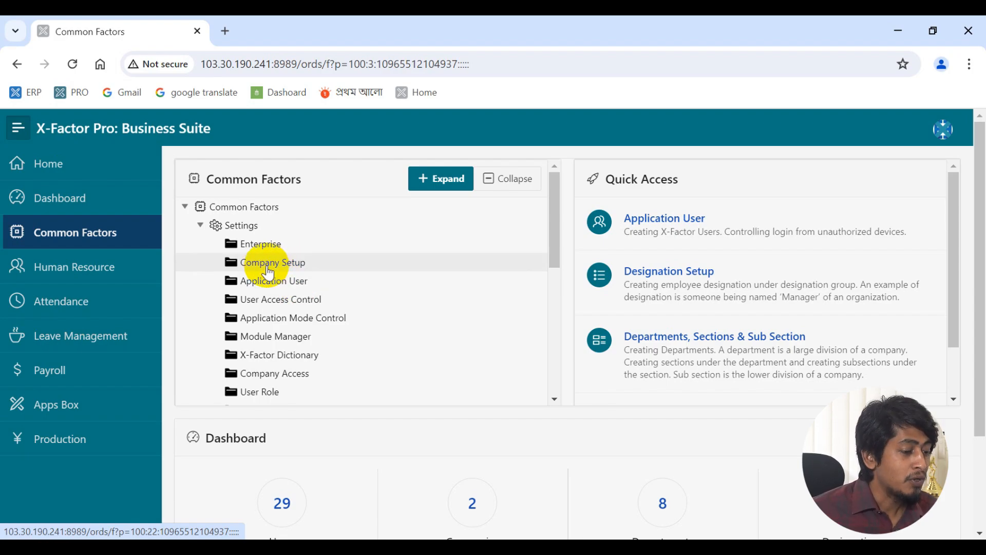
- Preview the Company Setup list in a background tab, then close it
middle_click(267, 272)
left_click(307, 17)
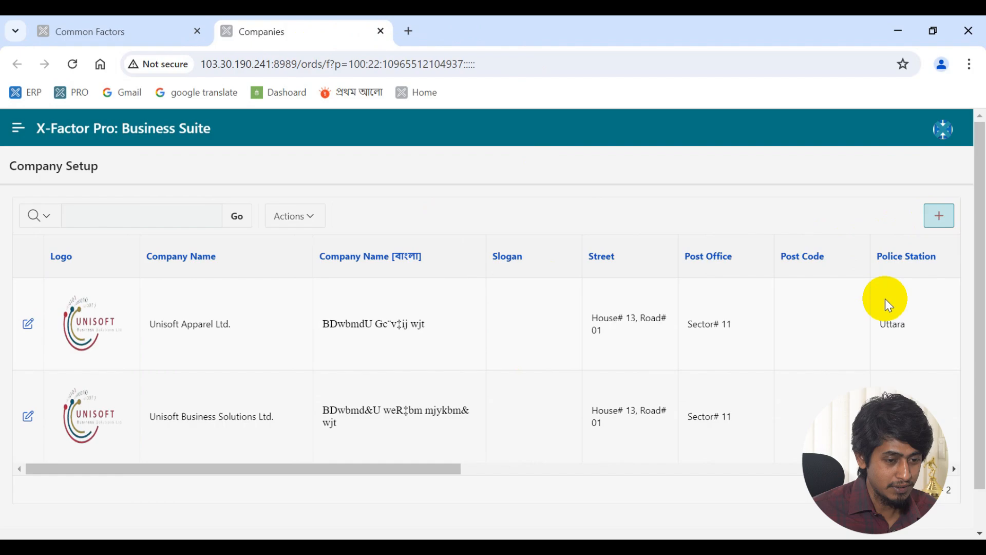
left_click(380, 32)
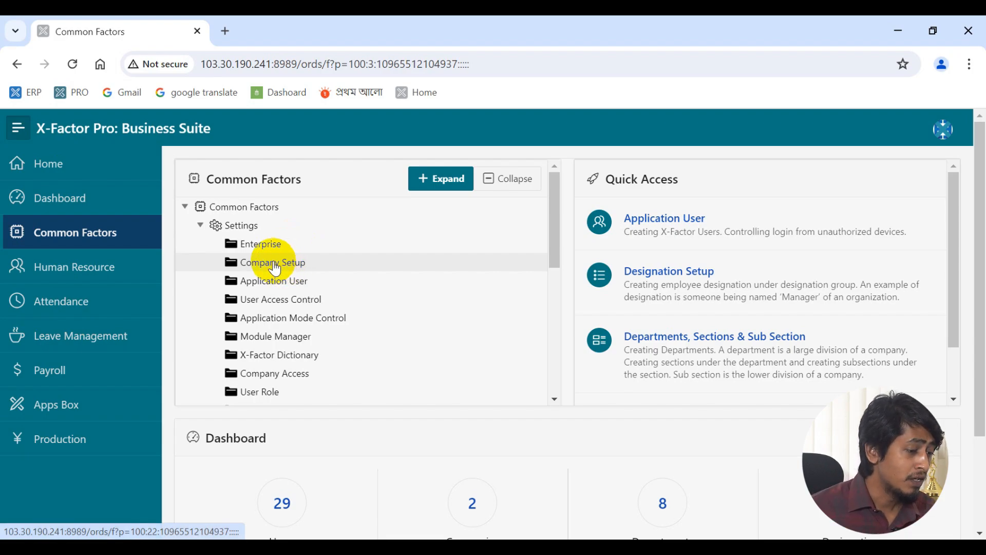
- Reopen Company Setup, look through the Add Company form, and cancel it unsaved
middle_click(272, 263)
left_click(330, 24)
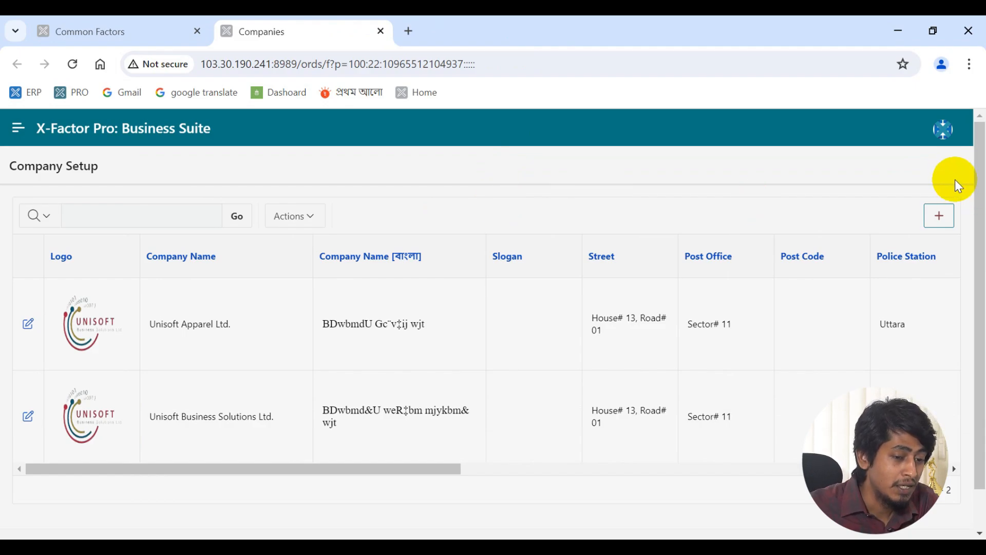
left_click(943, 213)
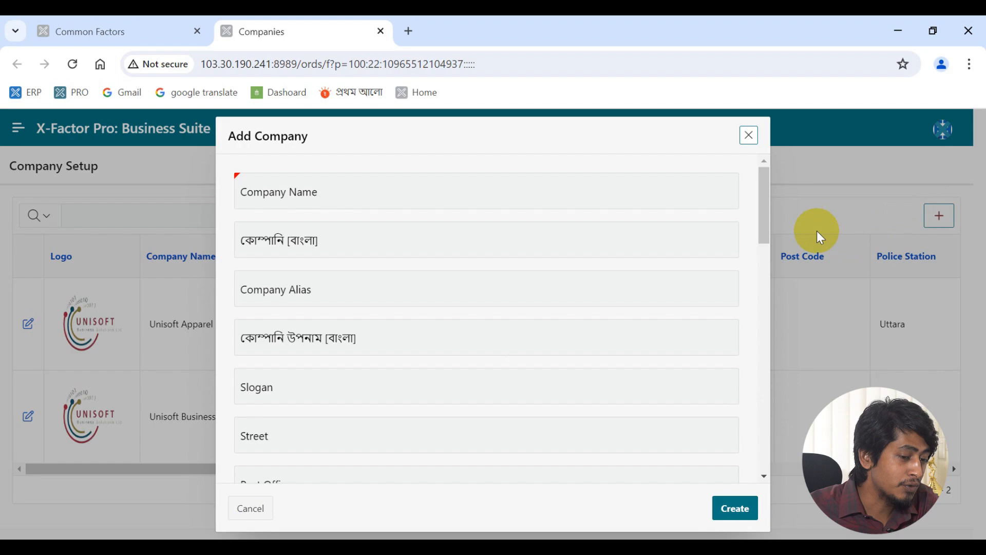
scroll(504, 255, "down", 2)
scroll(504, 255, "up", 2)
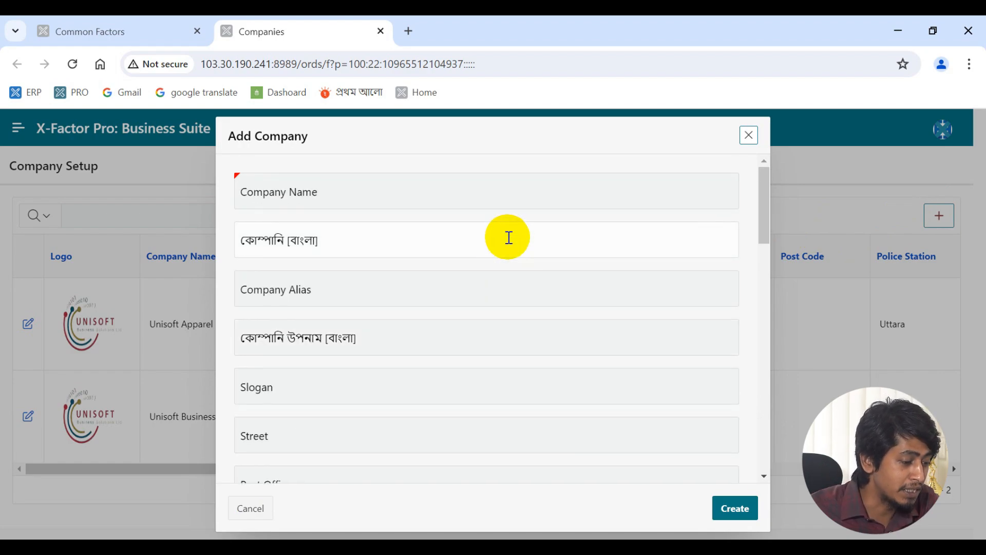
scroll(509, 237, "down", 12)
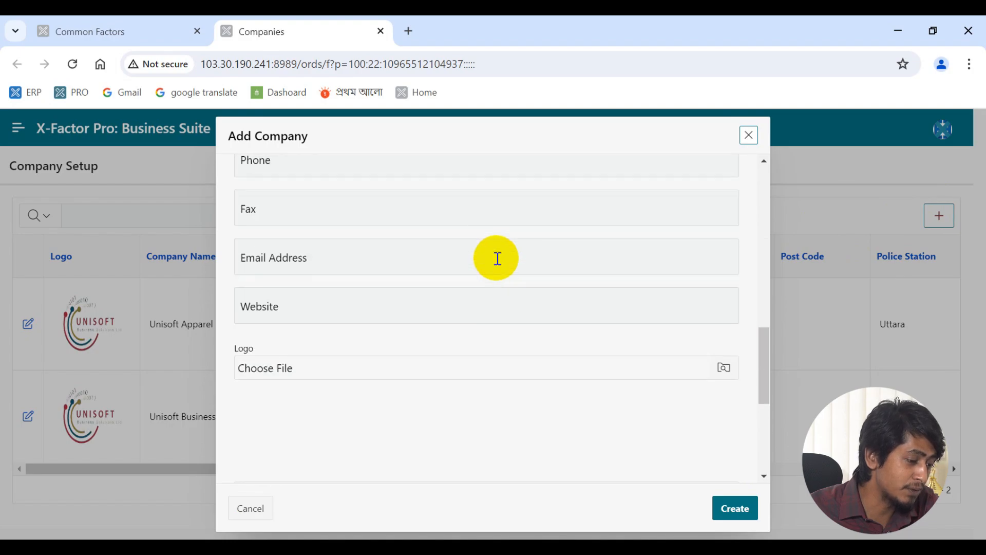
left_click(248, 509)
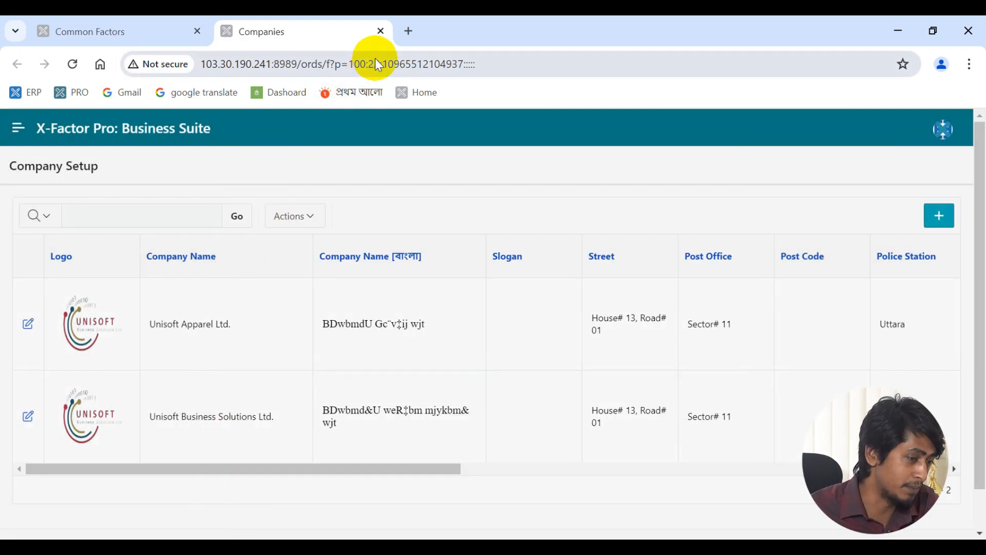
- Close Company Setup and preview the Applications Users list in a new tab, then close it
left_click(381, 32)
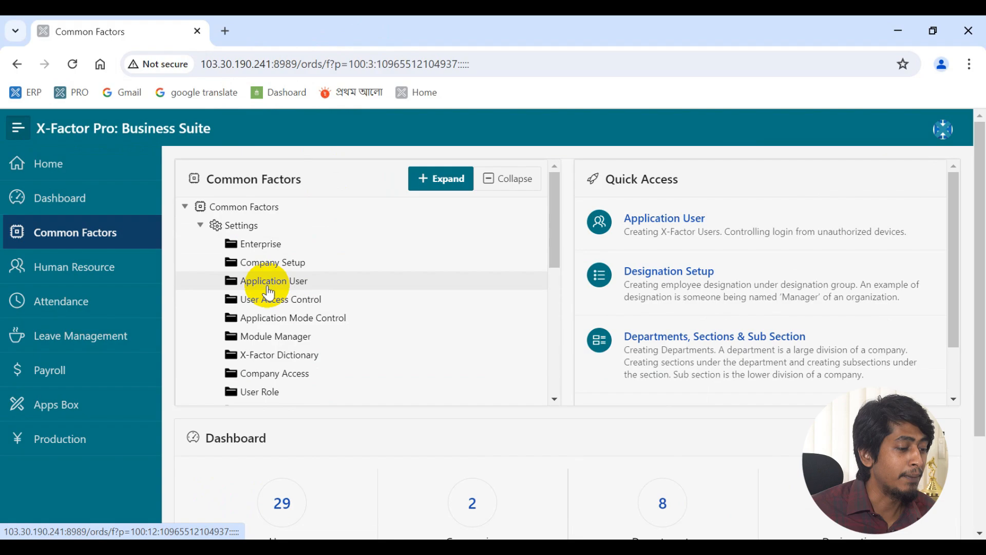
middle_click(268, 289)
left_click(323, 23)
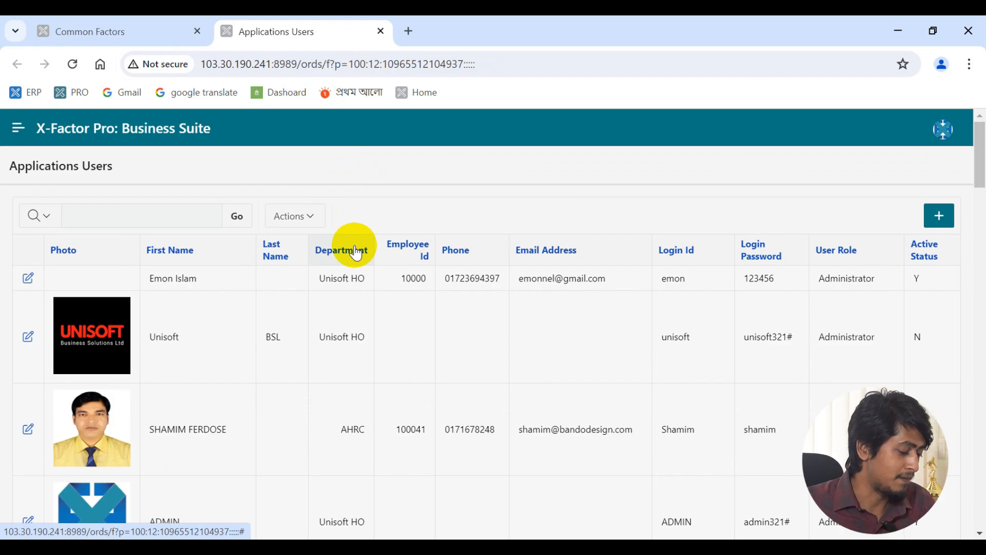
key("ctrl+w")
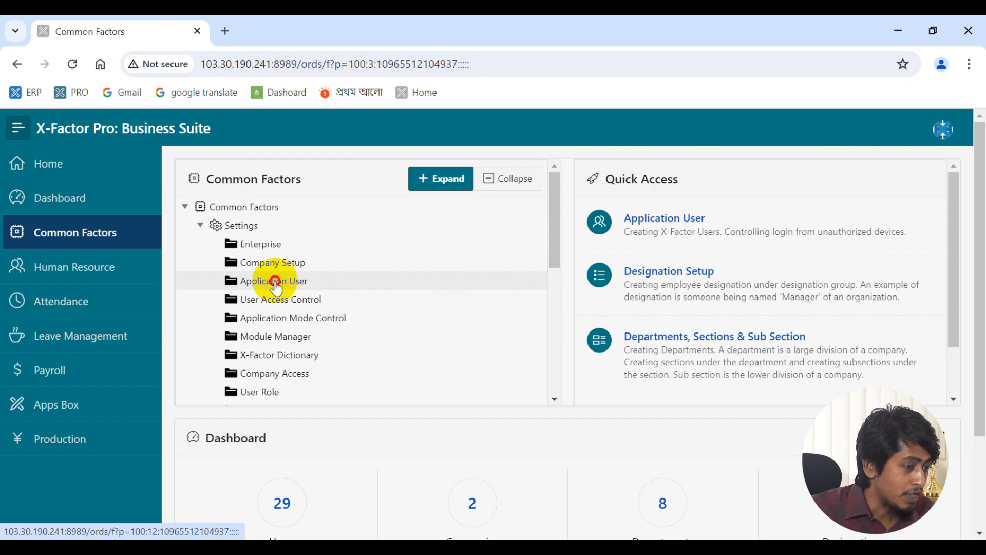
- Reopen Application User from the tree until the Applications Users list stays open in its tab
middle_click(297, 283)
left_click(292, 17)
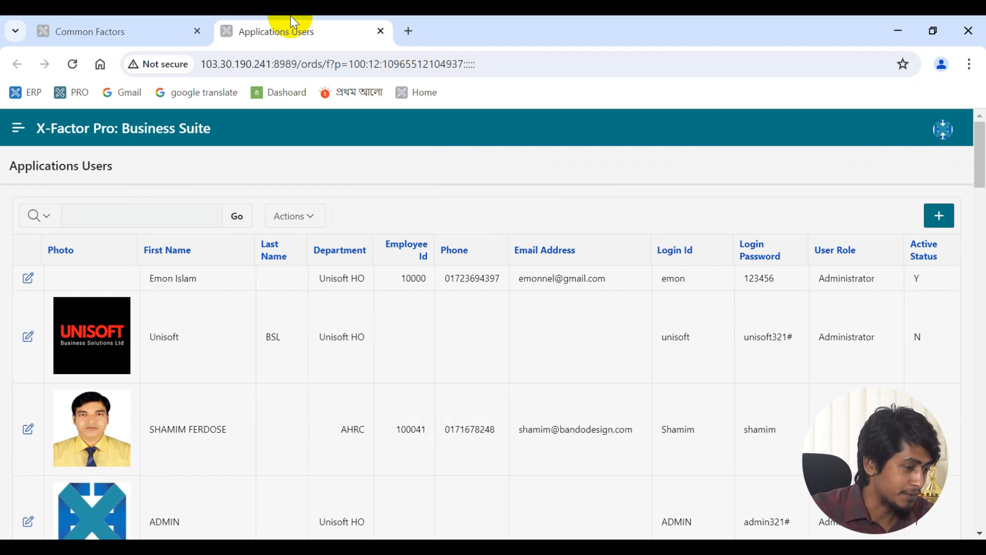
middle_click(290, 17)
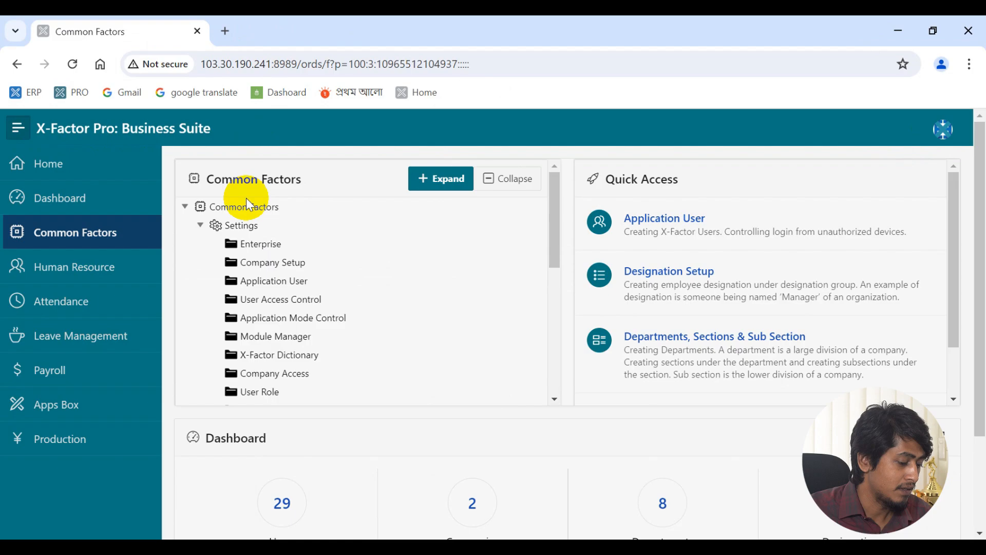
middle_click(267, 281)
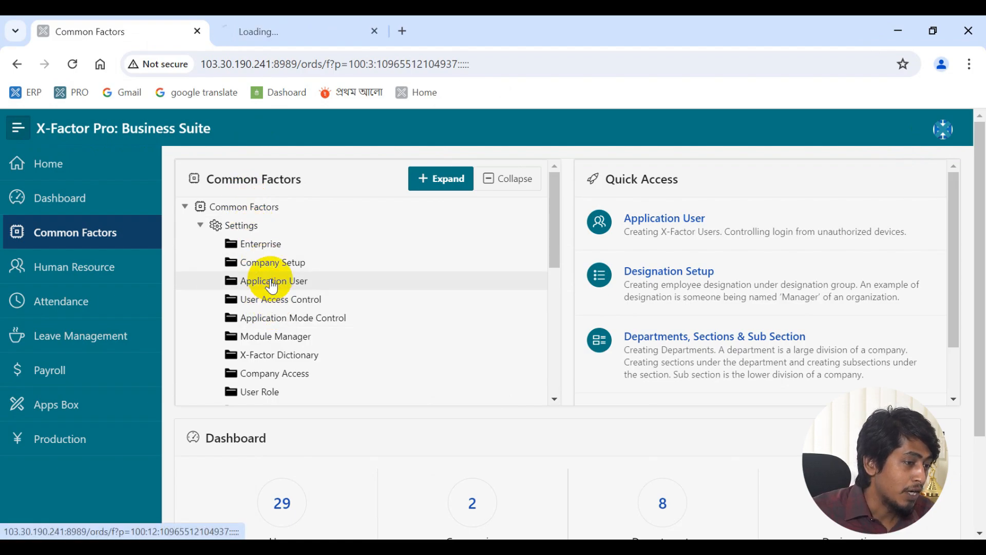
left_click(267, 23)
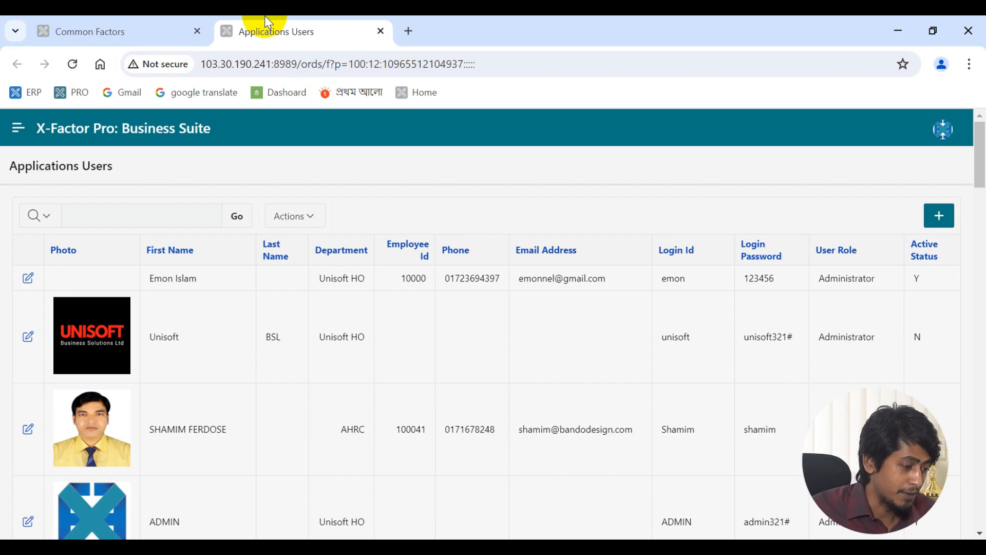
- Open the Add User form twice to view the employee profile list, closing it each time
left_click(938, 219)
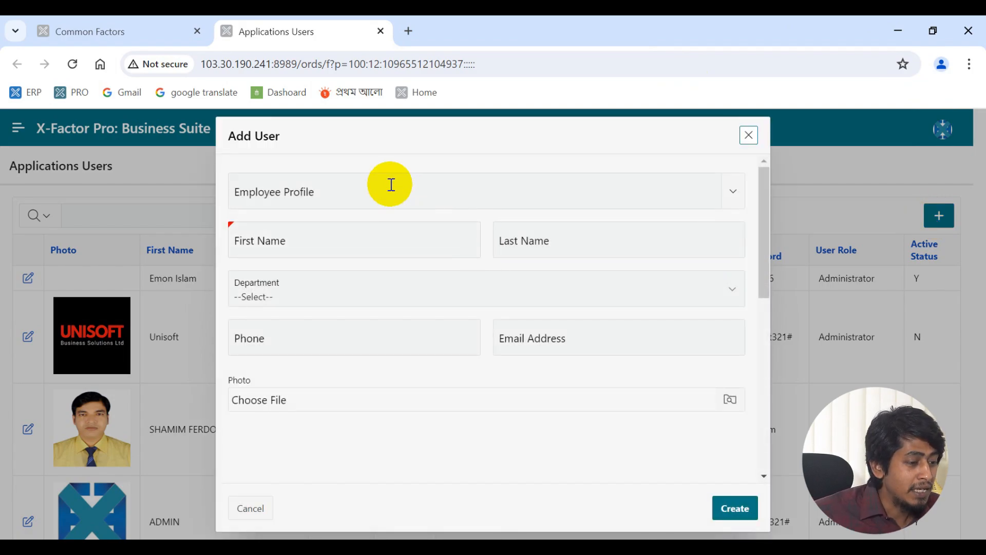
left_click(391, 184)
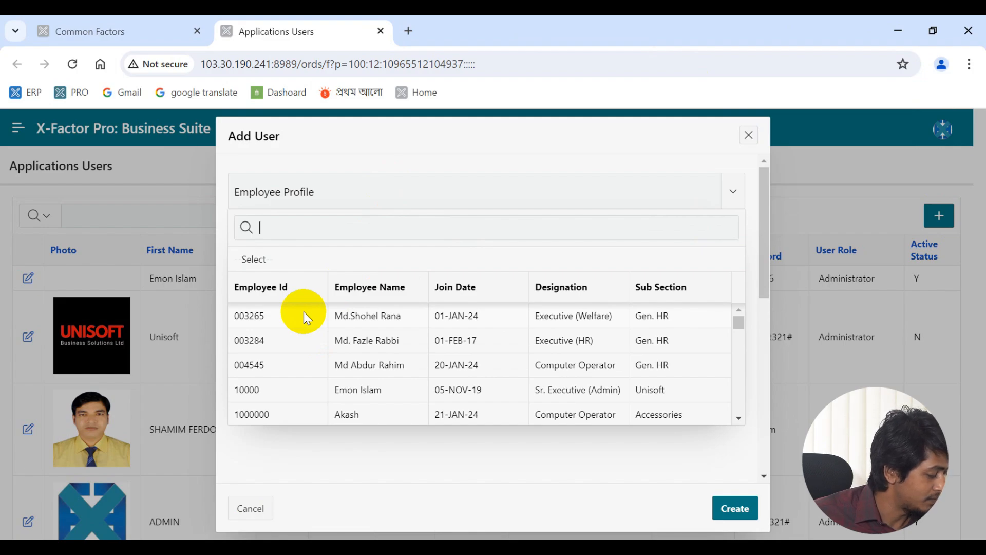
left_click(748, 136)
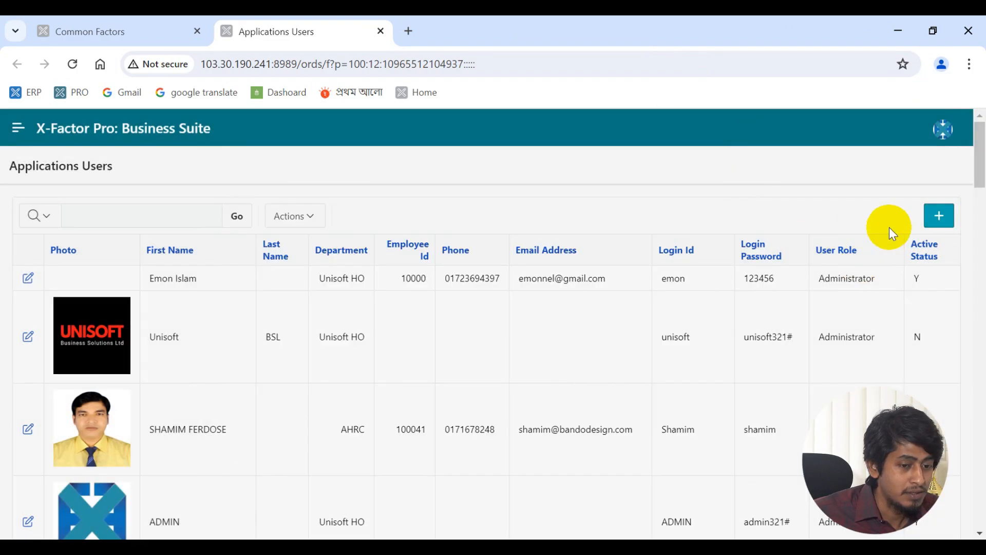
left_click(936, 221)
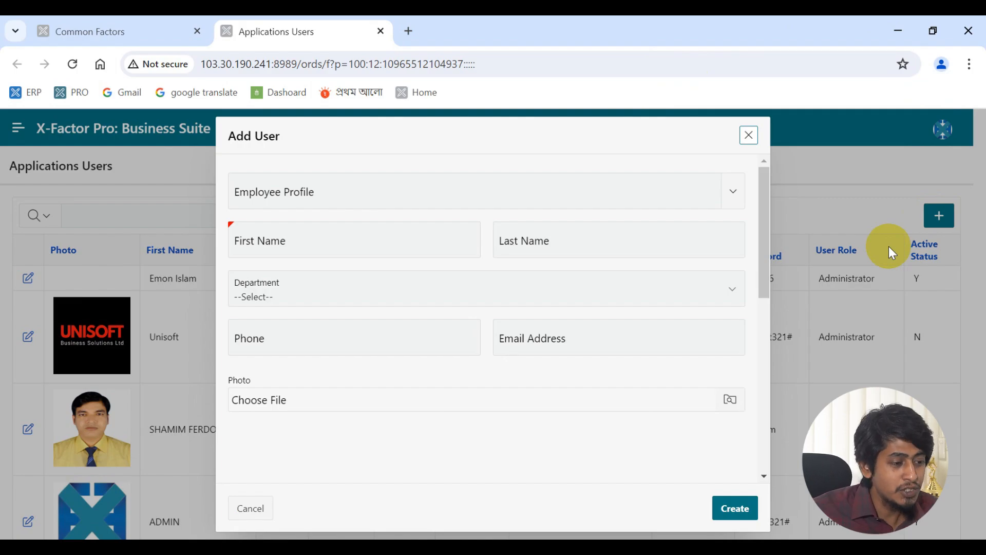
left_click(551, 191)
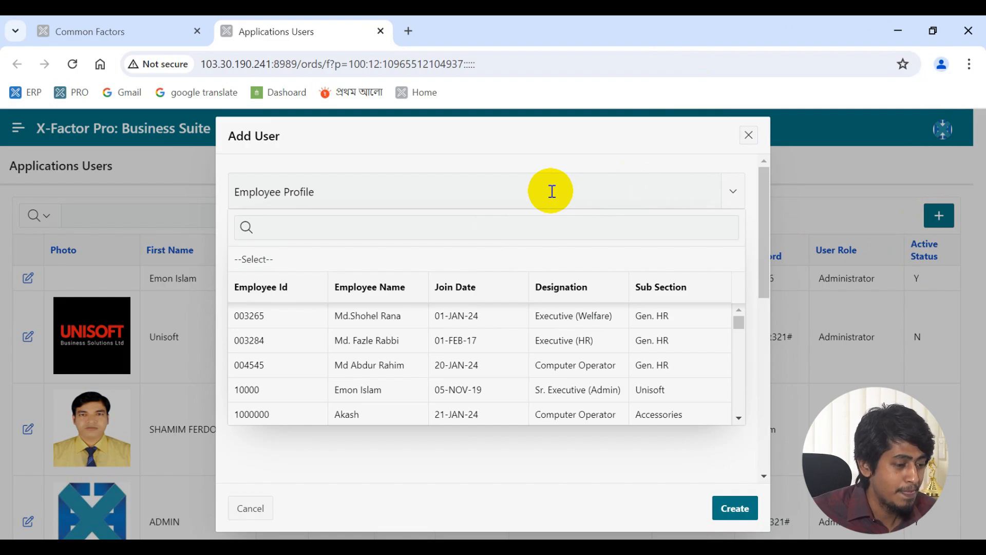
left_click(749, 135)
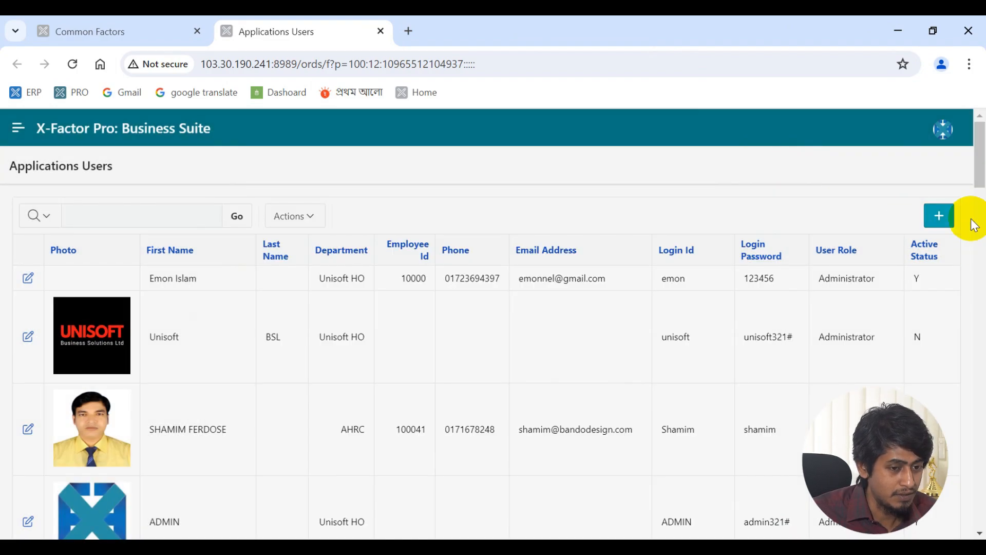
- Auto-fill a new user from the first employee profile, scroll the form, and close it
left_click(949, 215)
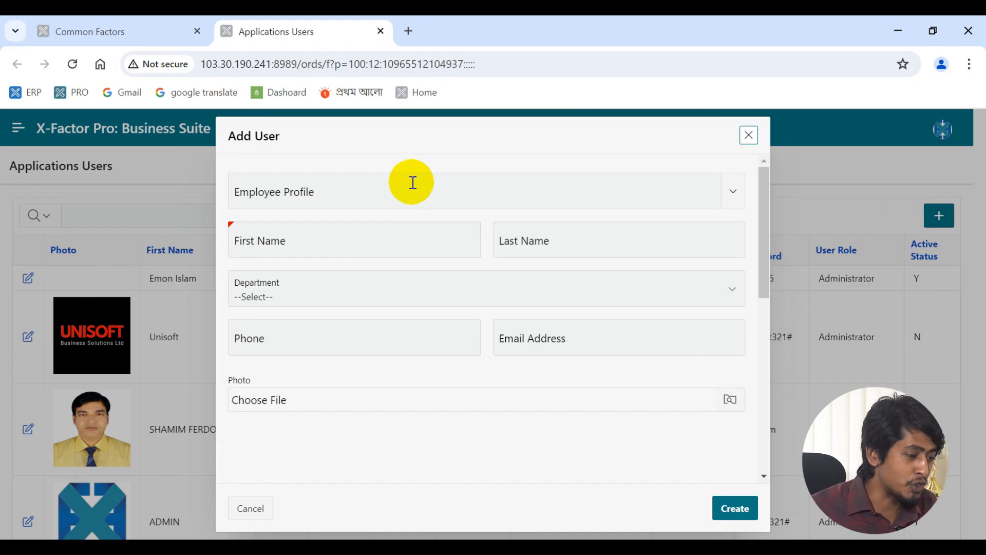
left_click(413, 183)
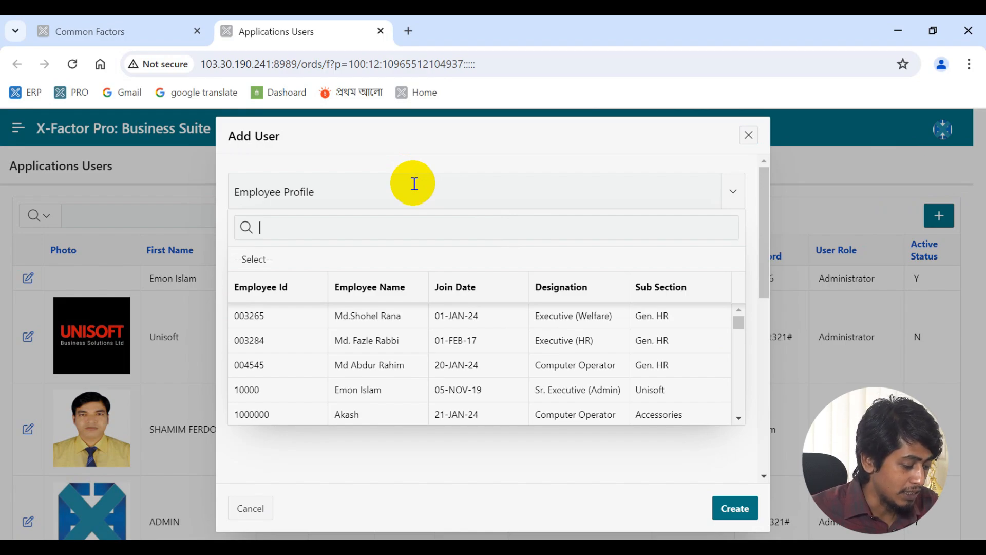
left_click(397, 307)
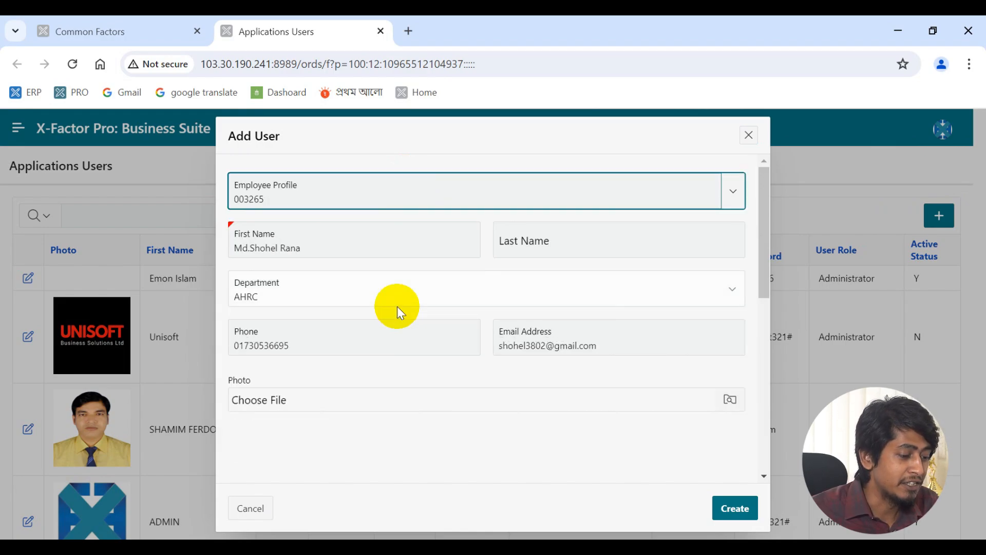
scroll(397, 306, "down", 5)
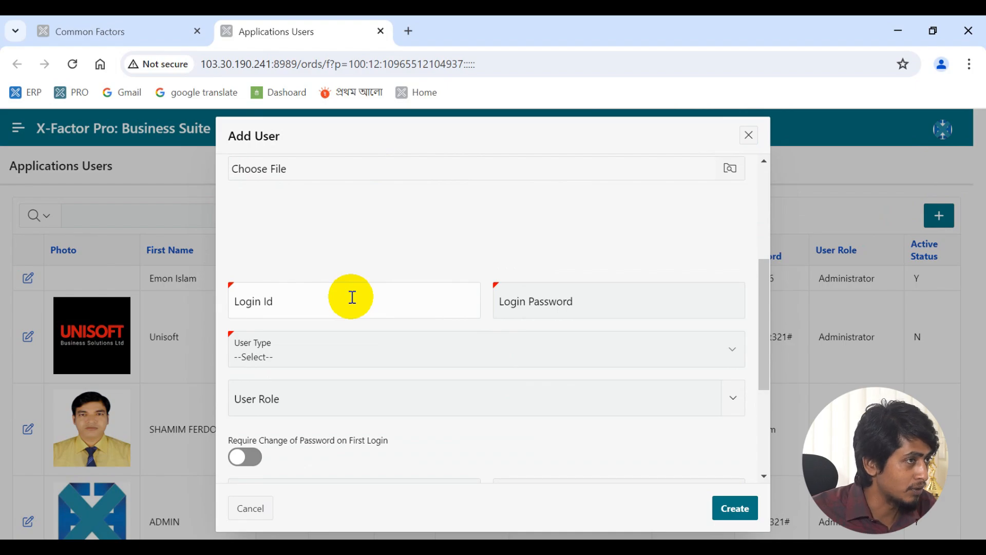
scroll(352, 297, "down", 5)
left_click(749, 135)
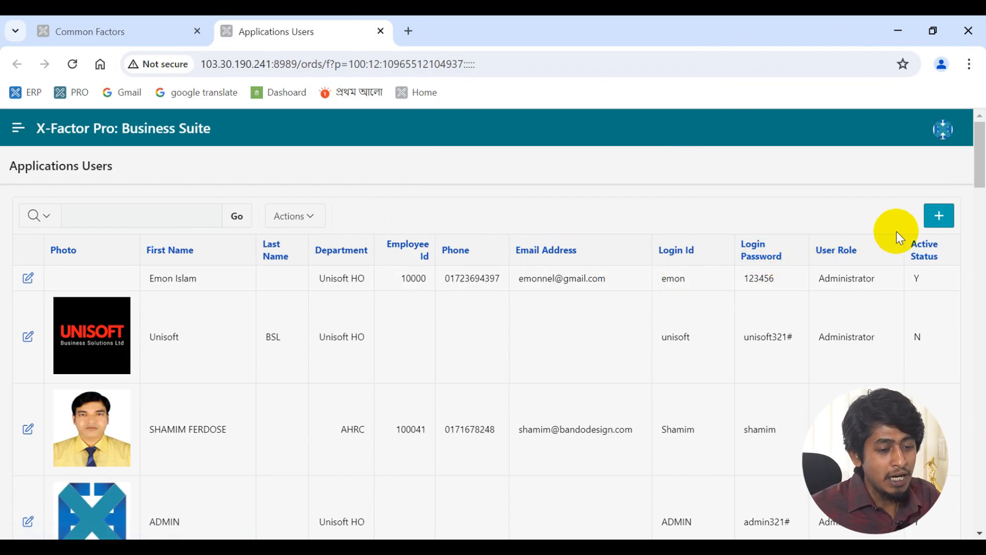
- Open a fresh Add User form and prefill it from an employee chosen in the Employee Profile popup
left_click(938, 225)
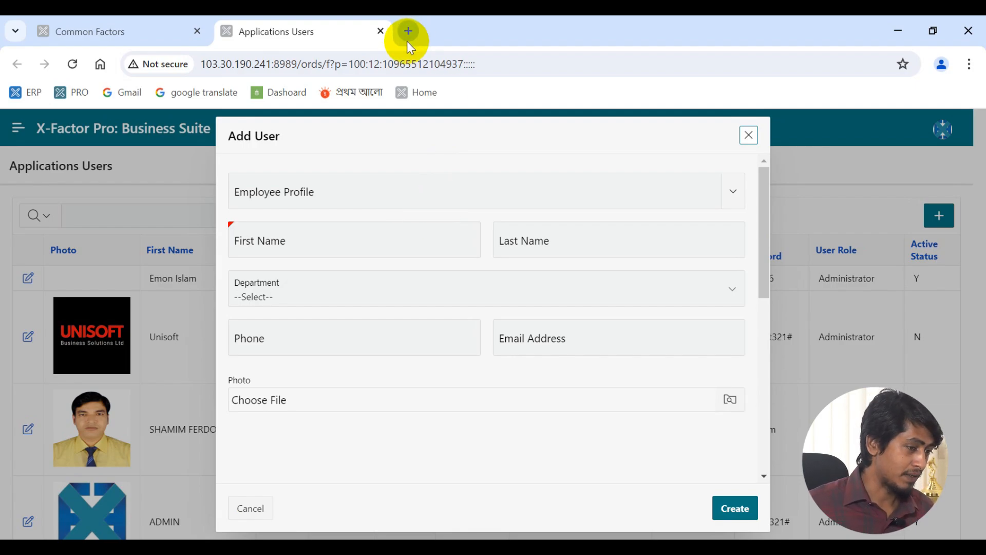
left_click(748, 136)
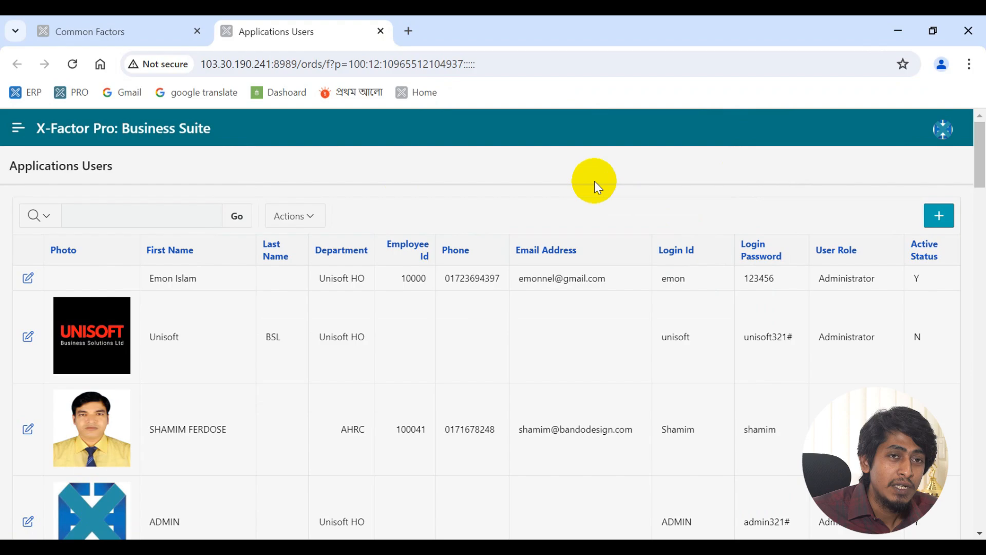
left_click(938, 218)
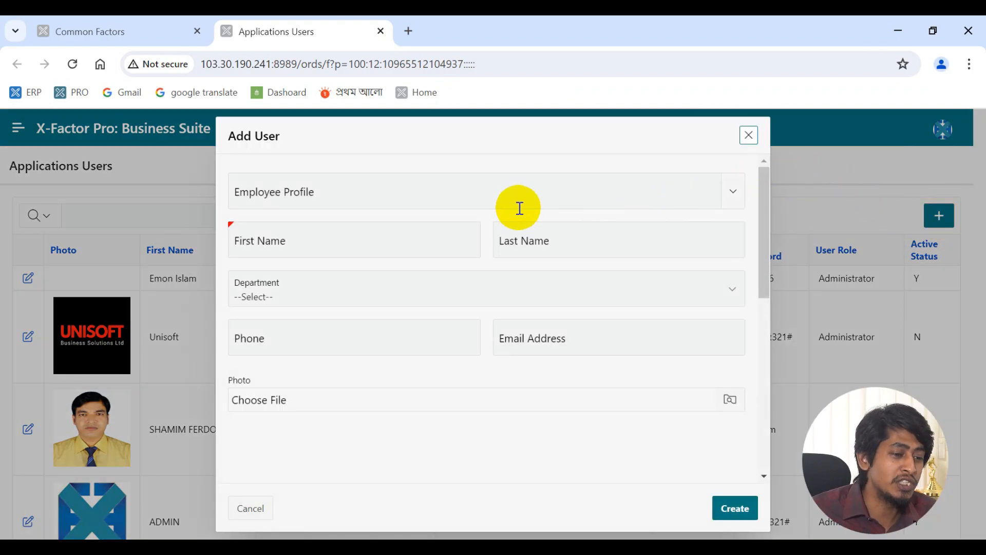
left_click(506, 195)
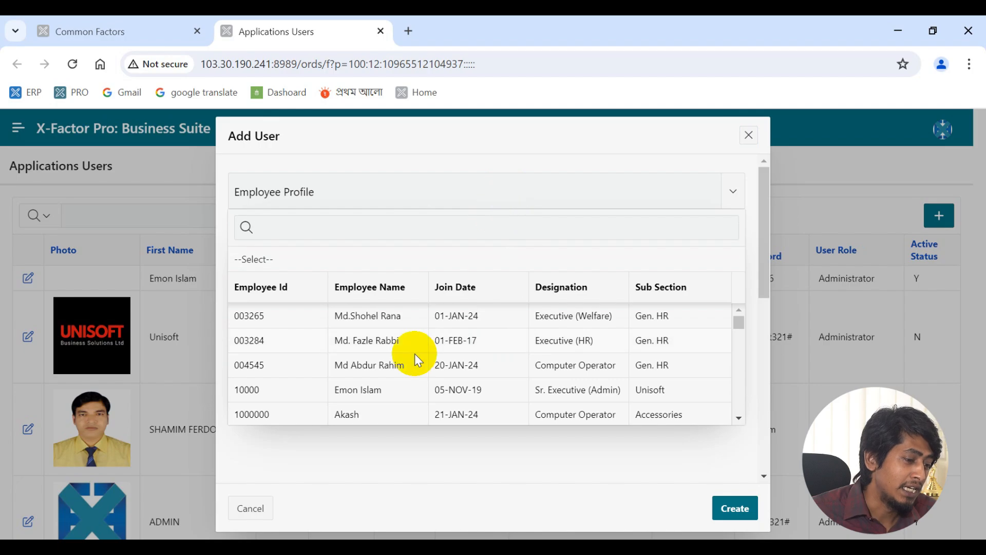
left_click(392, 340)
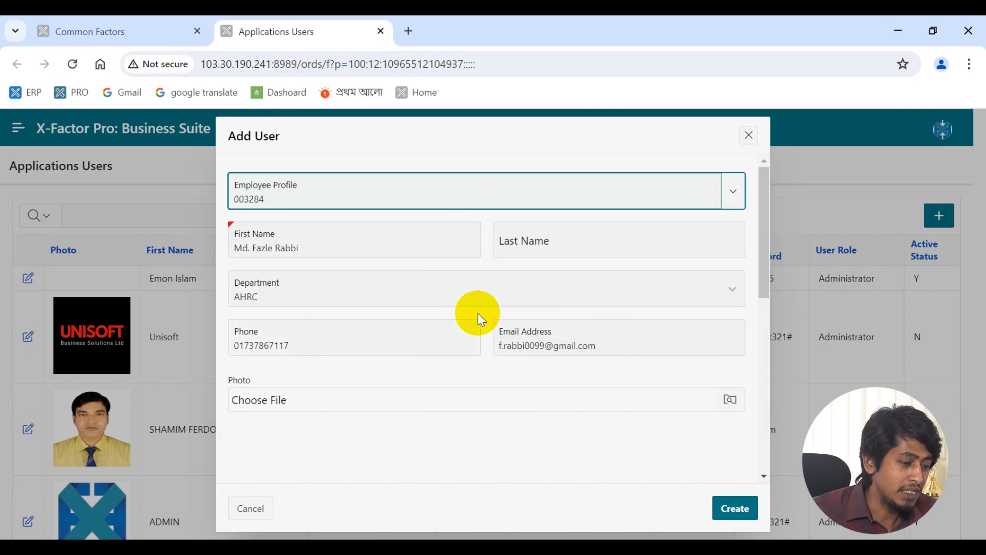
- Visit the Login Id and Password fields and list User Type options, Administrator through Update, Delete & Print
scroll(478, 313, "down", 2)
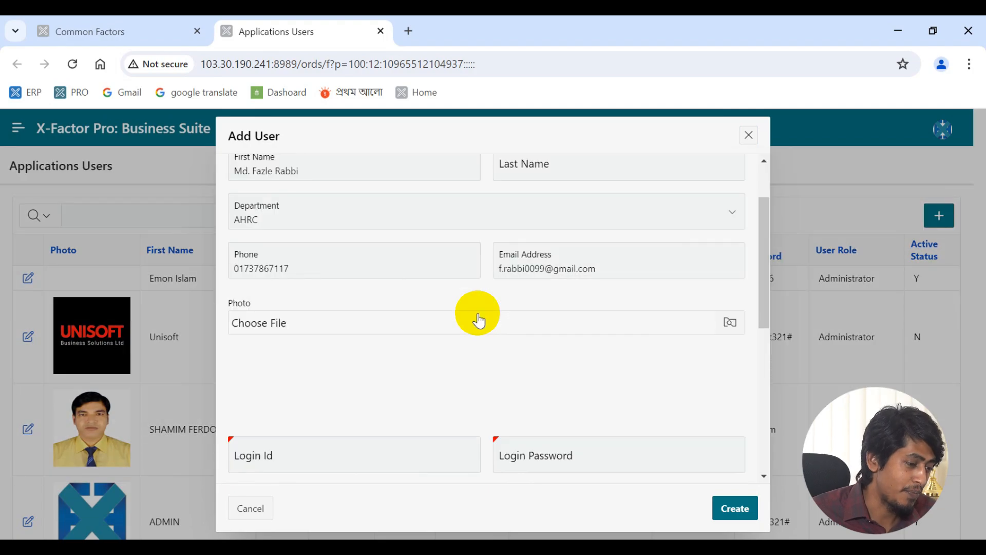
scroll(478, 317, "down", 2)
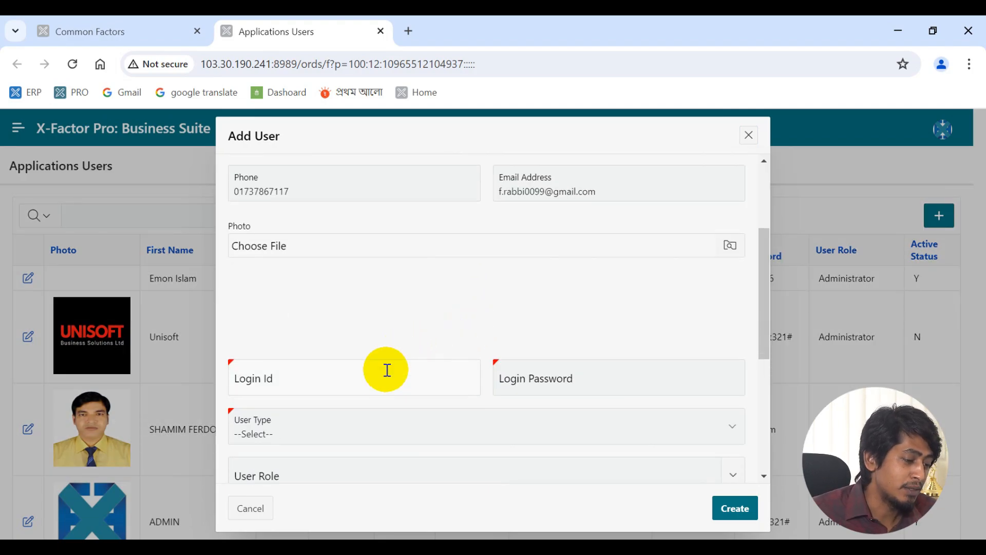
left_click(362, 376)
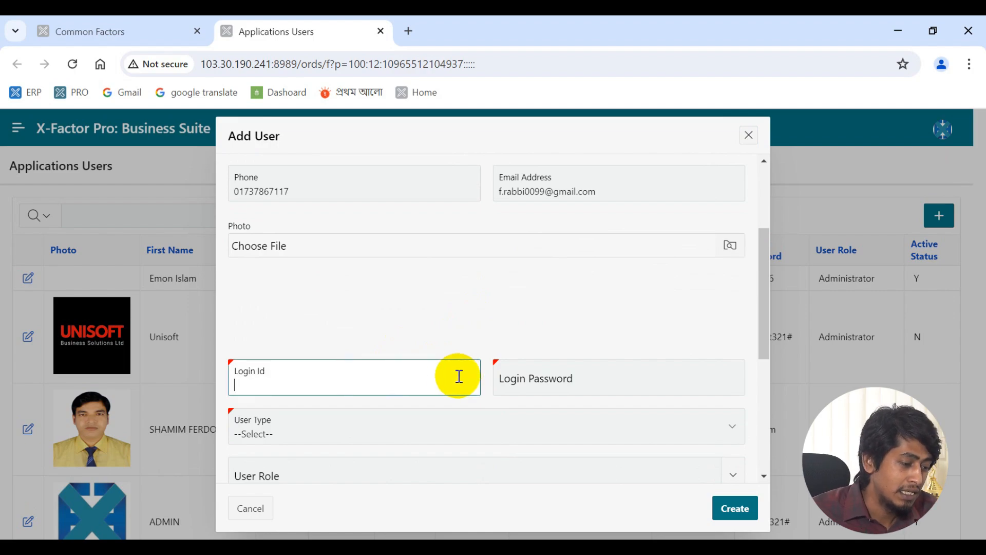
left_click(524, 383)
scroll(378, 337, "down", 2)
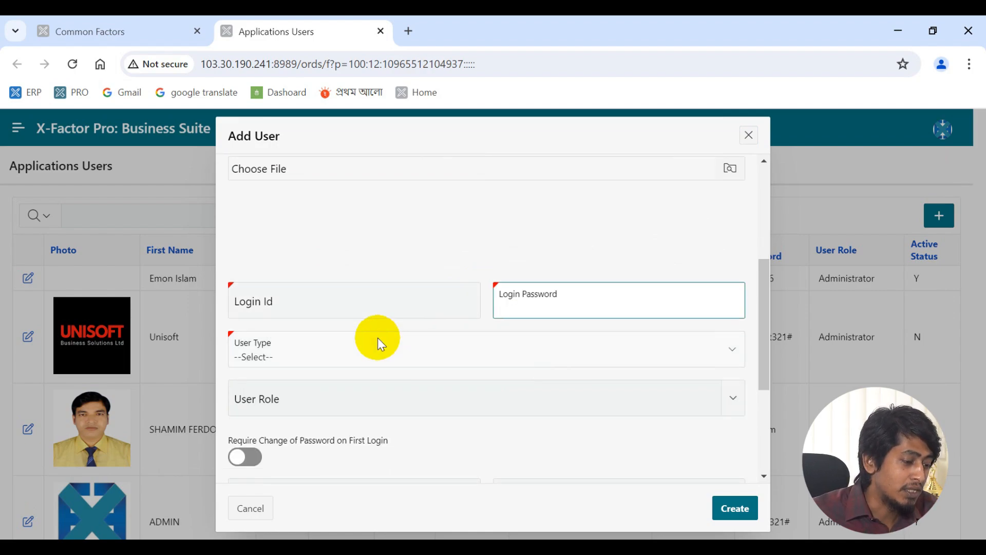
left_click(343, 347)
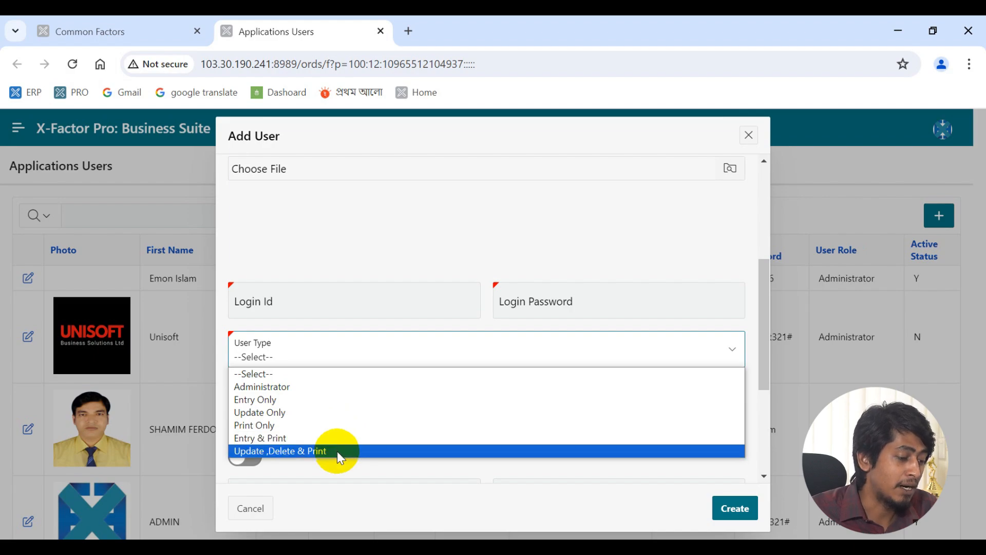
left_click(374, 480)
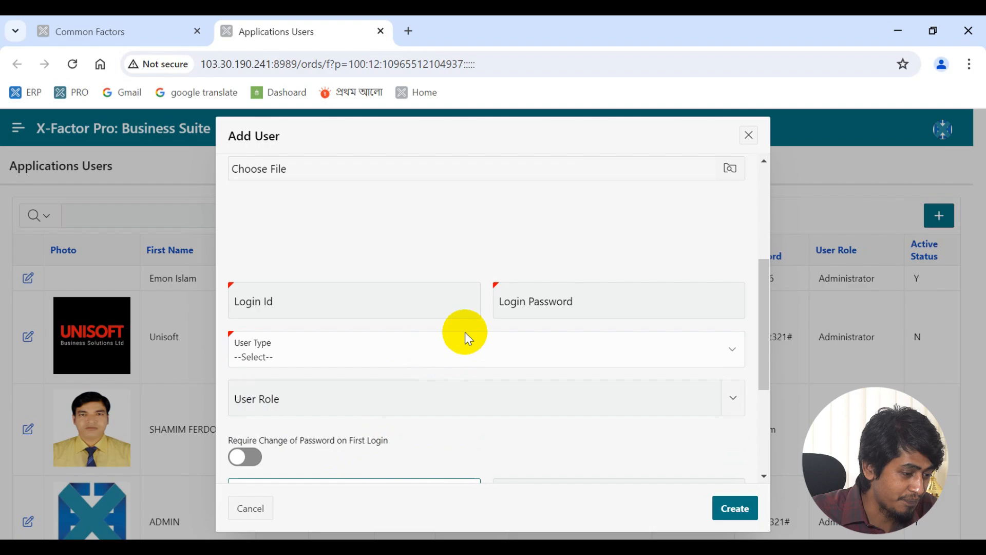
scroll(464, 332, "down", 2)
left_click(434, 318)
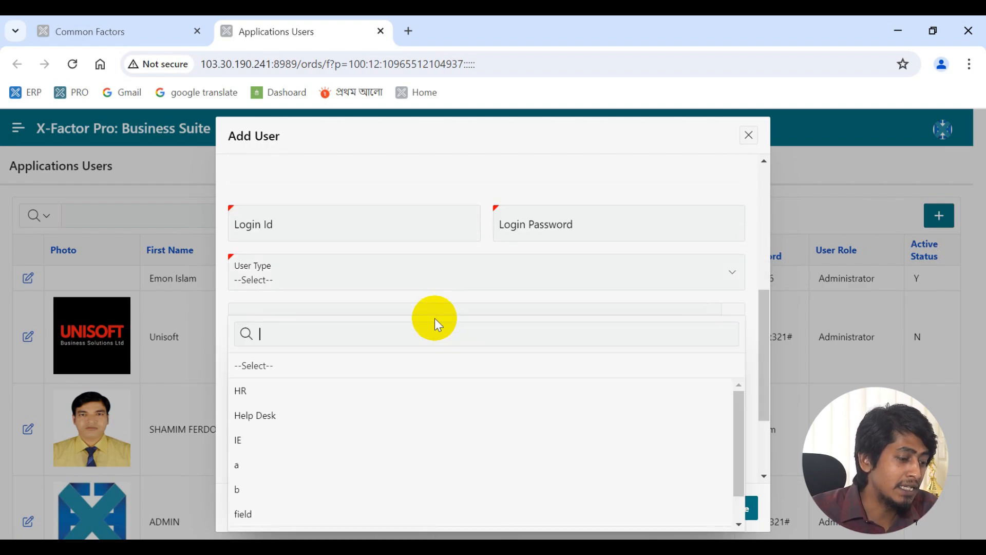
scroll(535, 290, "down", 2)
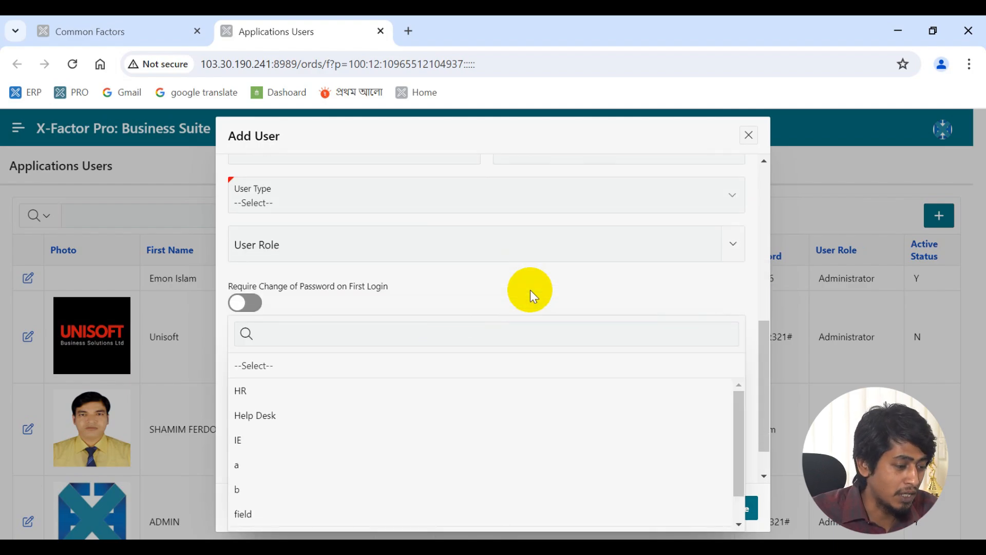
left_click(578, 285)
scroll(575, 282, "down", 1)
scroll(576, 283, "up", 6)
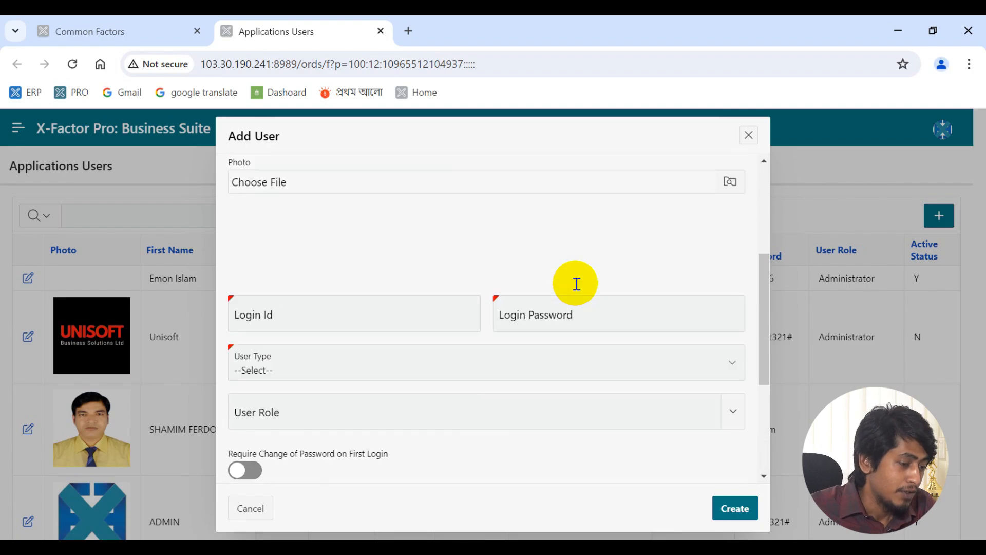
scroll(576, 282, "down", 5)
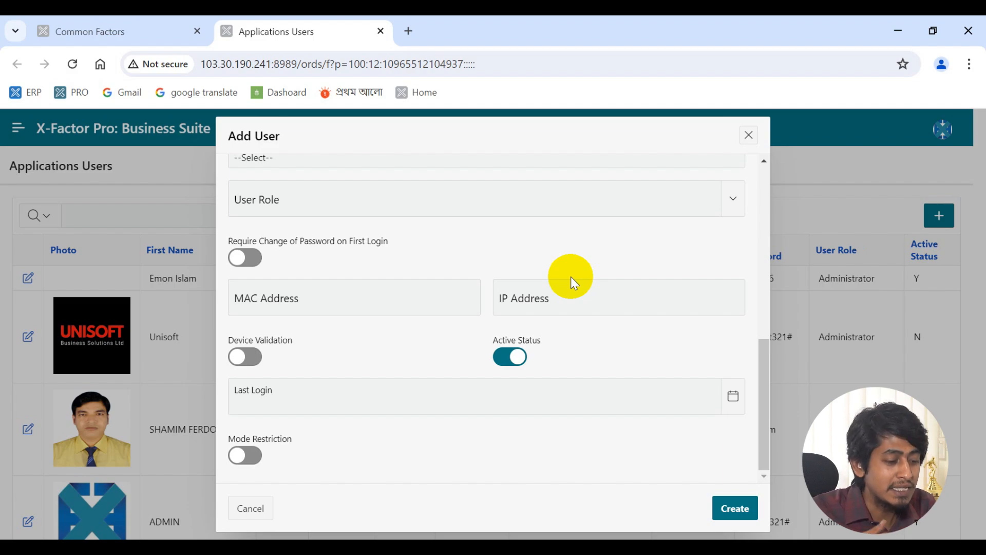
left_click(510, 357)
left_click(511, 358)
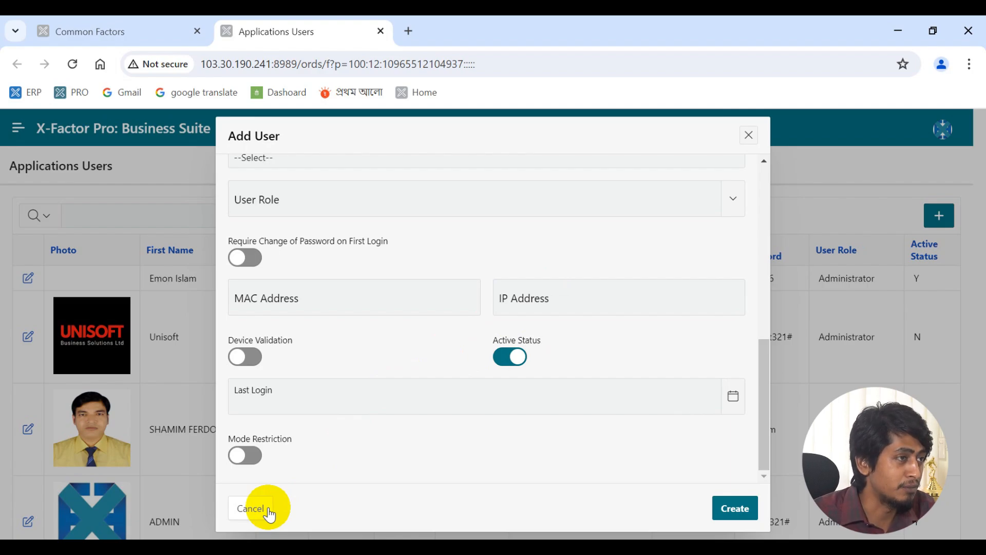
- Cancel the new user, close Applications Users, try User Access Control, and return to Common Factors
left_click(268, 511)
key("ctrl+w")
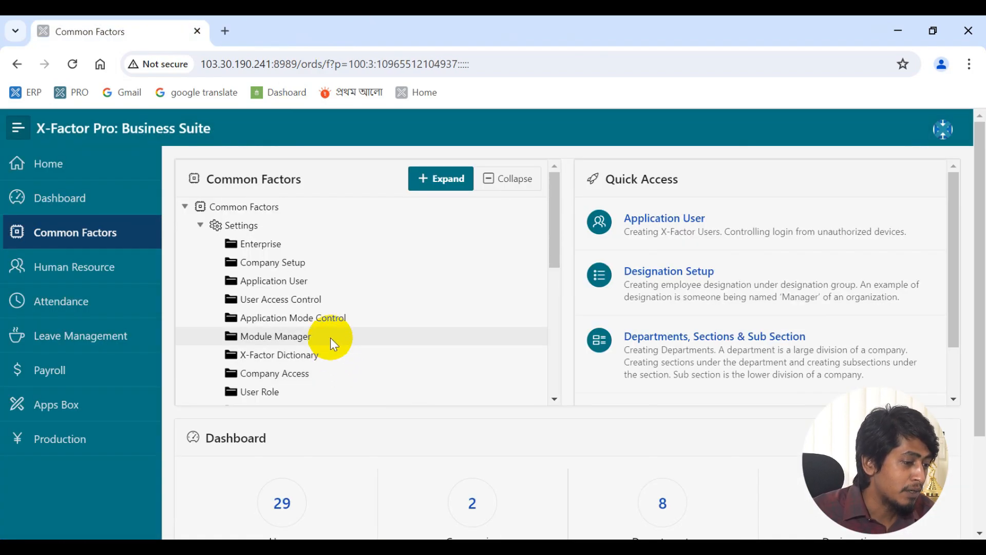
left_click(265, 304)
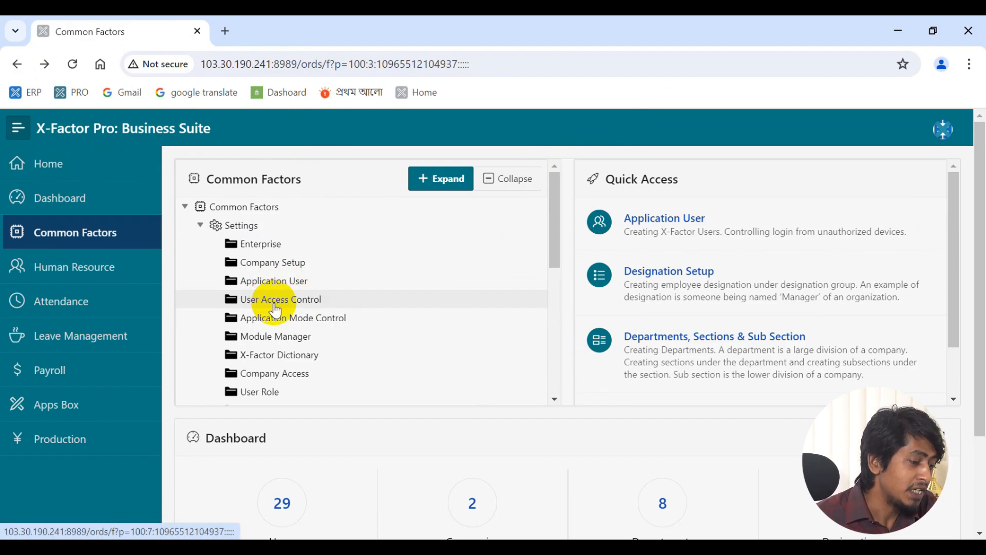
left_click(272, 304)
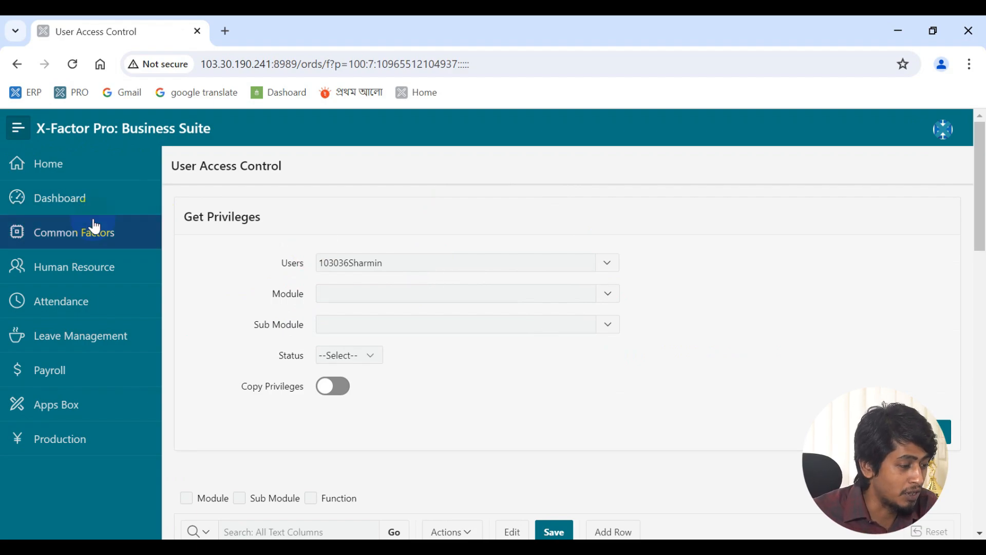
left_click(100, 239)
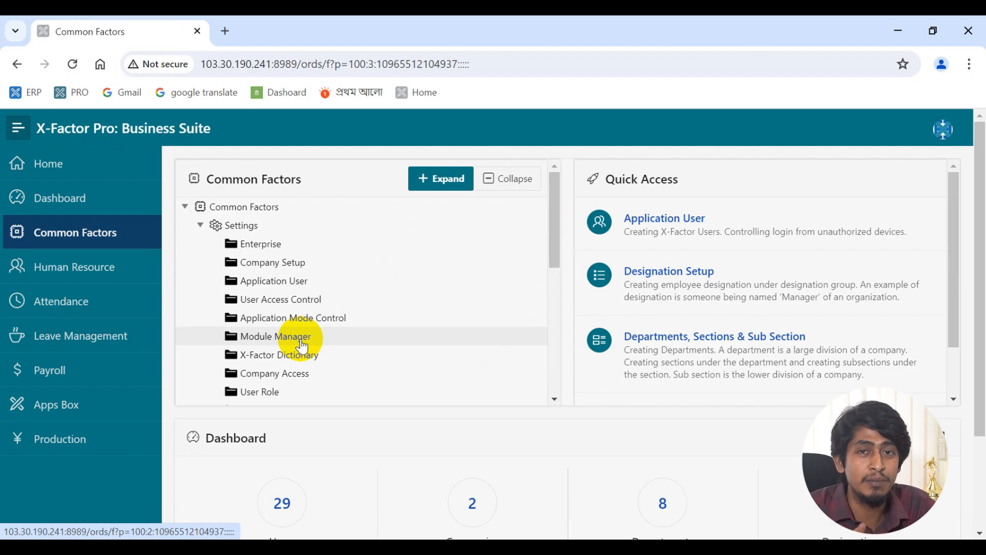
- Open Company Access below X-Factor Dictionary in the Common Factors tree to view users' allowed companies
left_click(304, 354)
scroll(427, 383, "down", 1)
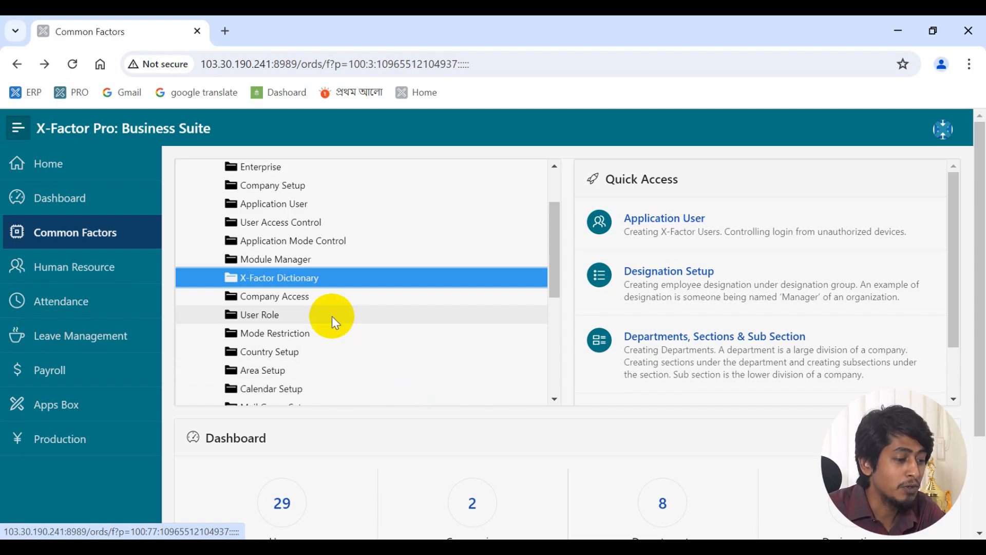
left_click(301, 299)
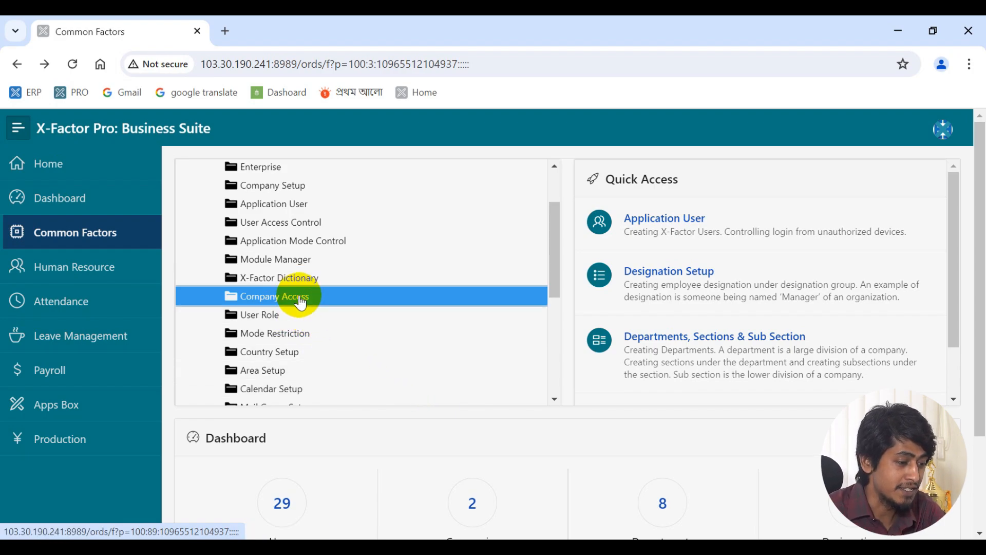